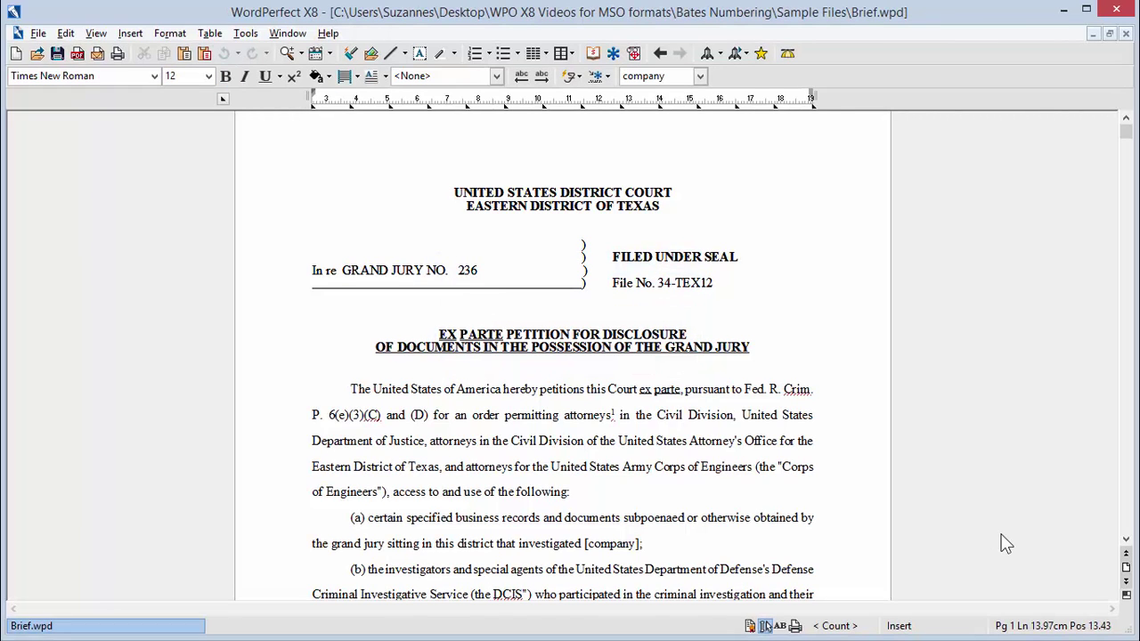
# Start Bates numbering for the current document, using four-digit numbers
pyautogui.click(247, 35)
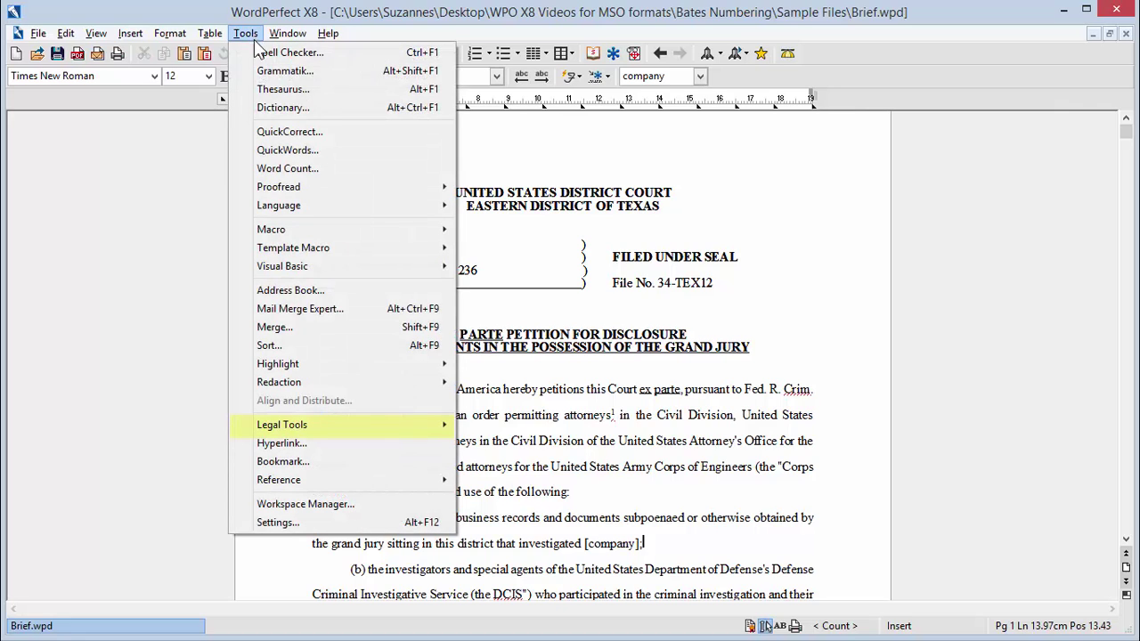
pyautogui.moveTo(409, 433)
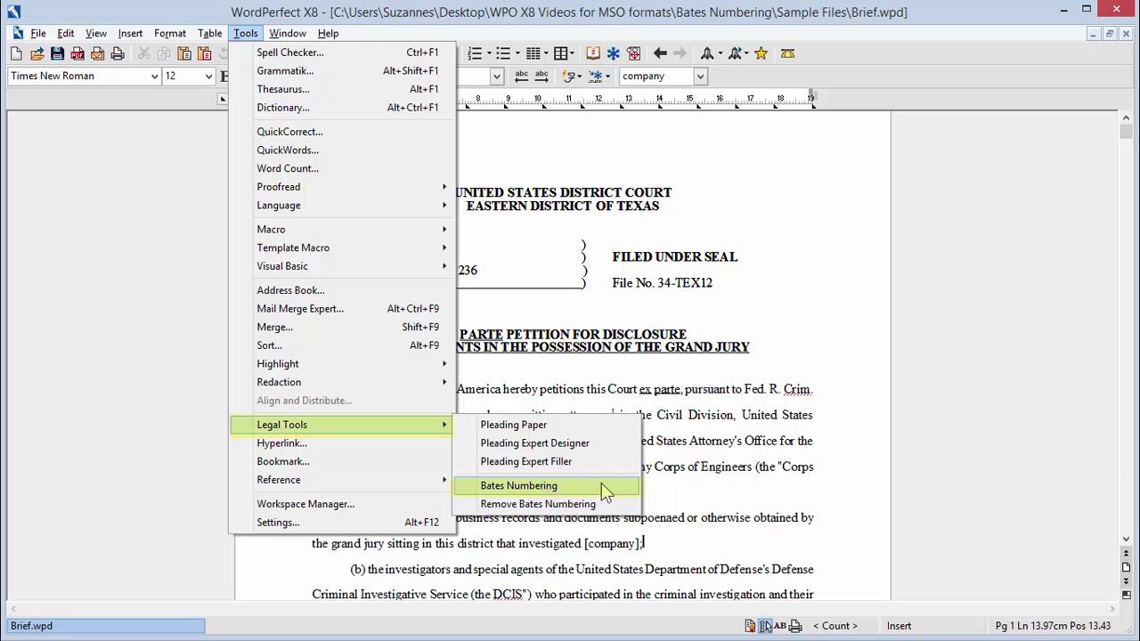
pyautogui.click(601, 488)
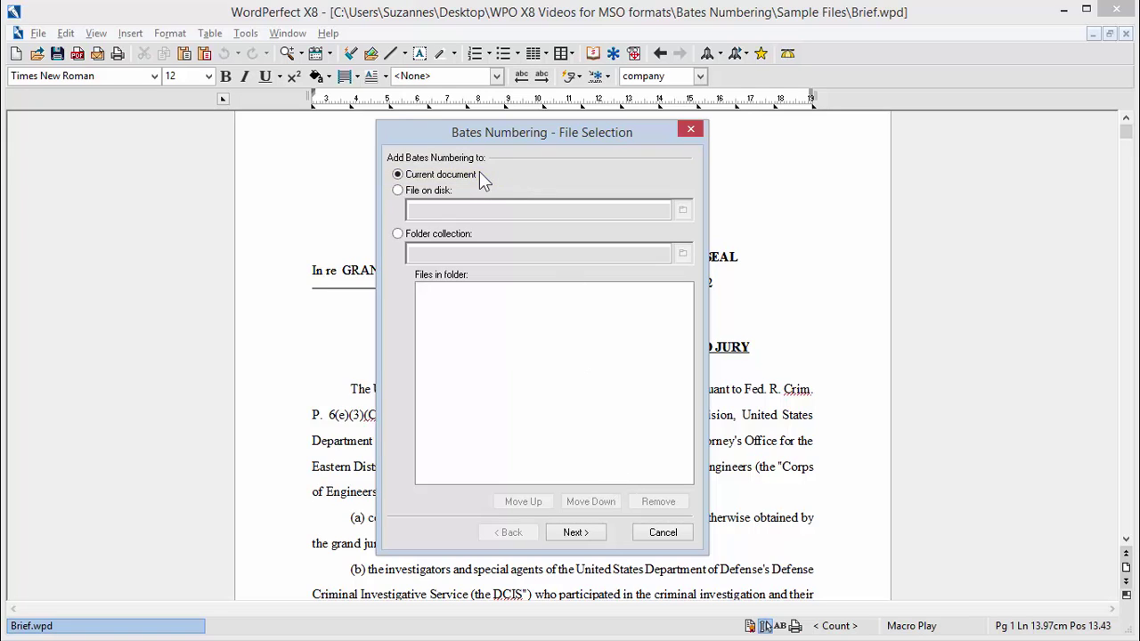
pyautogui.click(602, 529)
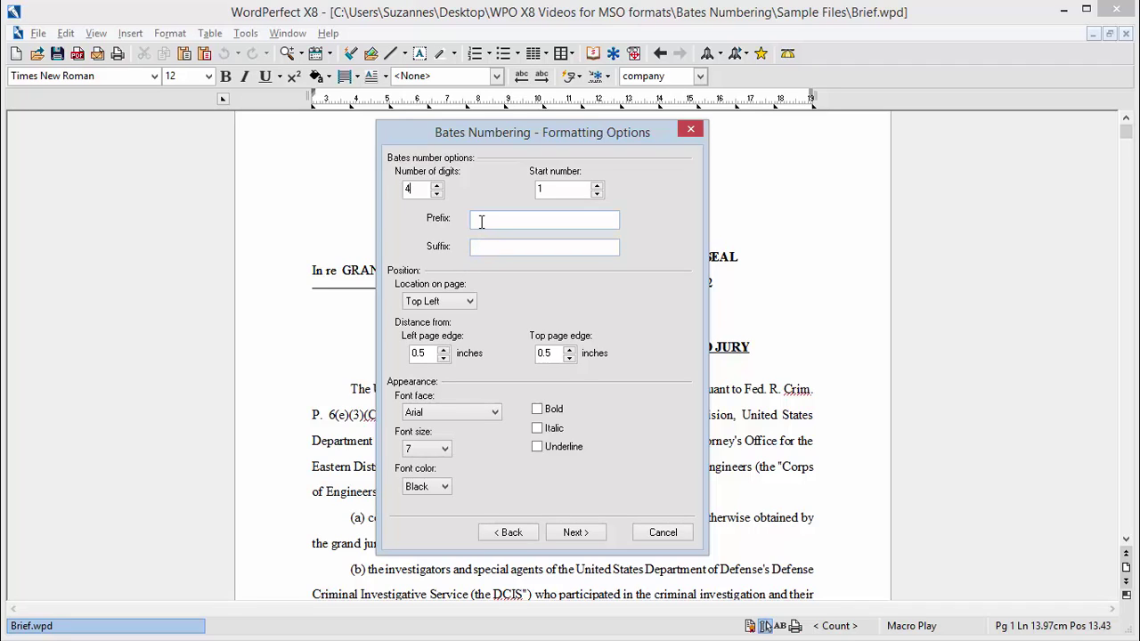
# Set the Bates number prefix to 0717-, the suffix to CA and the location on the page to Top Right
pyautogui.click(481, 223)
pyautogui.write('0717-')
pyautogui.click(488, 250)
pyautogui.write('CA')
pyautogui.click(470, 302)
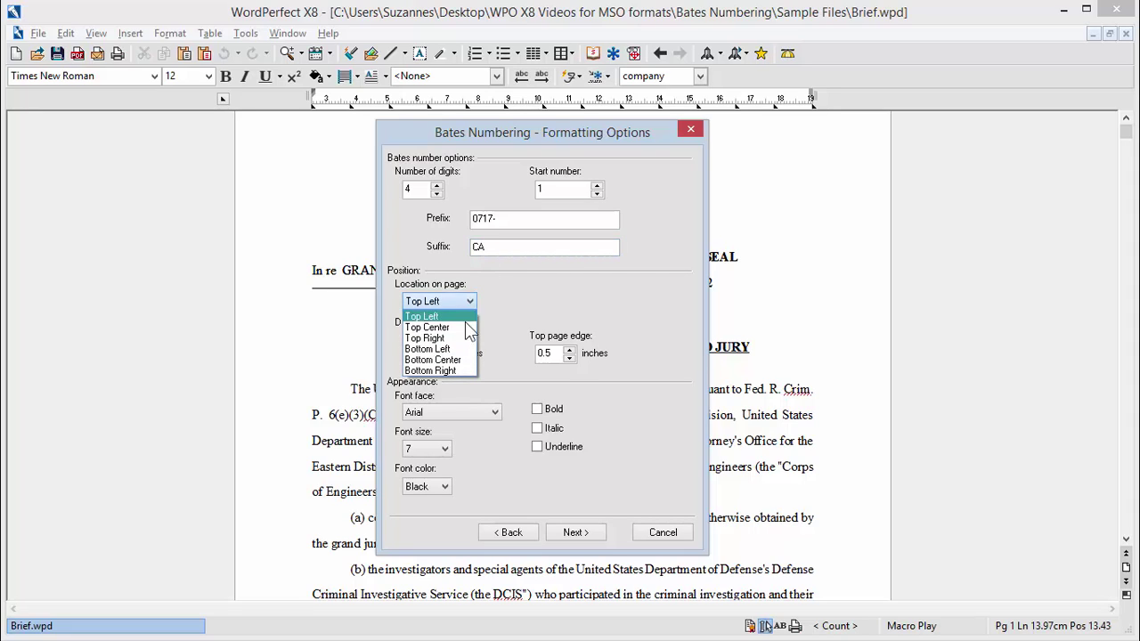
pyautogui.click(458, 338)
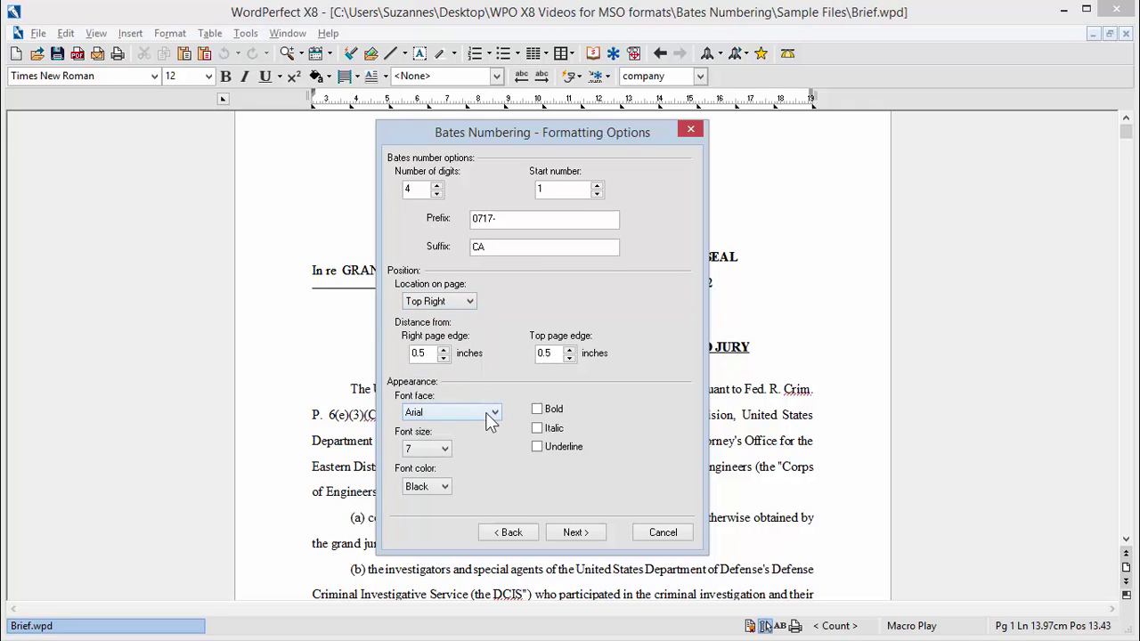
# Set the Bates number font to Times New Roman at size 8
pyautogui.click(494, 413)
pyautogui.click(477, 470)
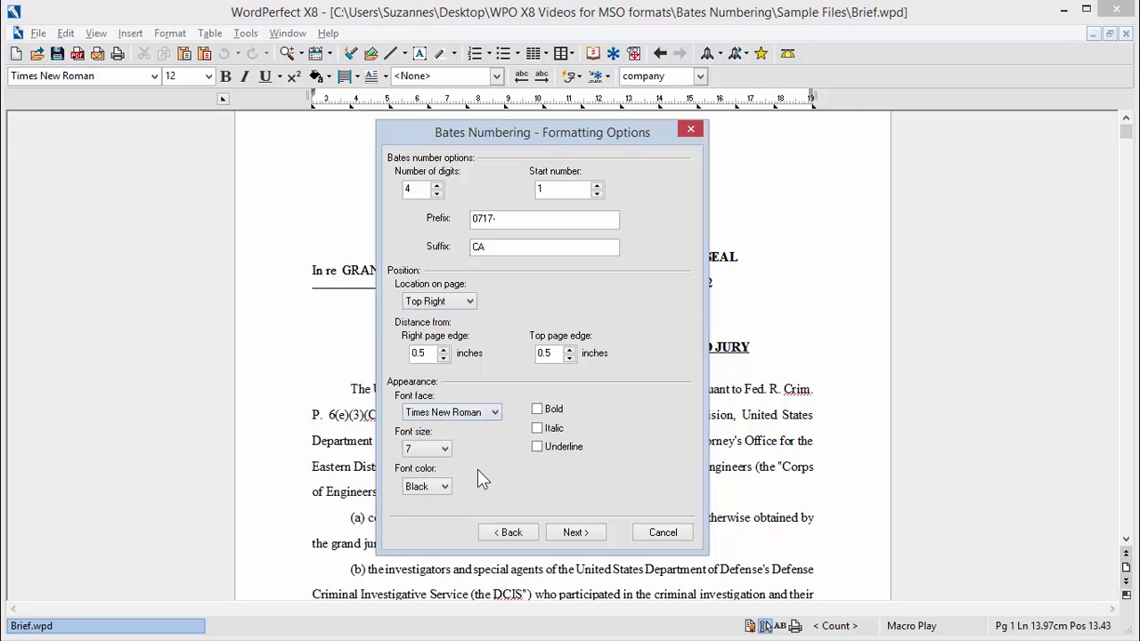
pyautogui.click(445, 449)
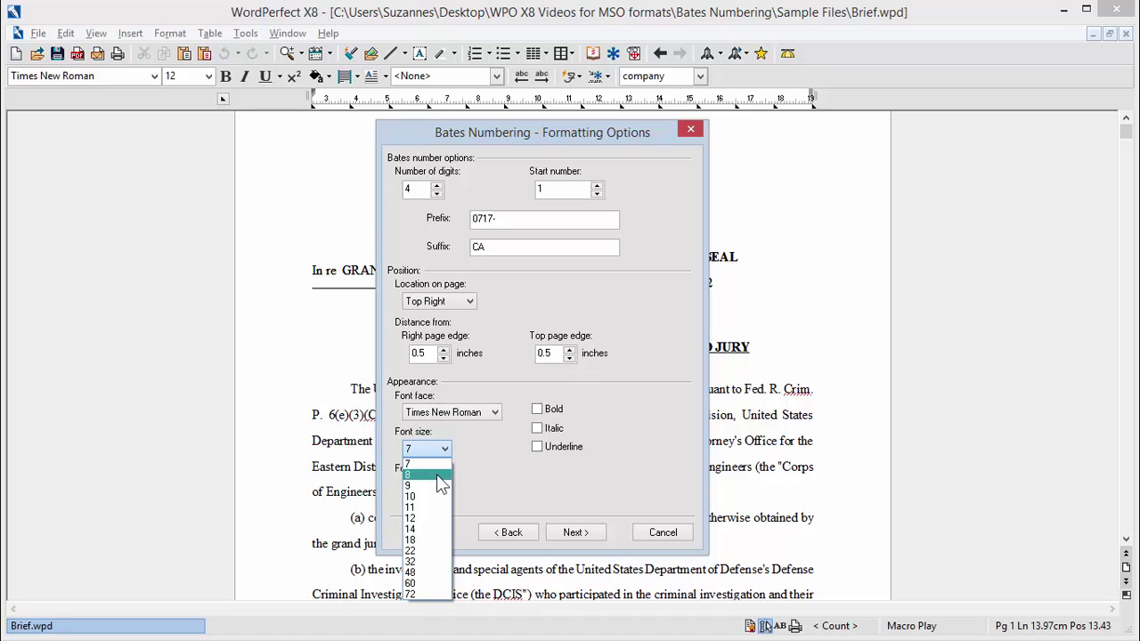
pyautogui.click(440, 474)
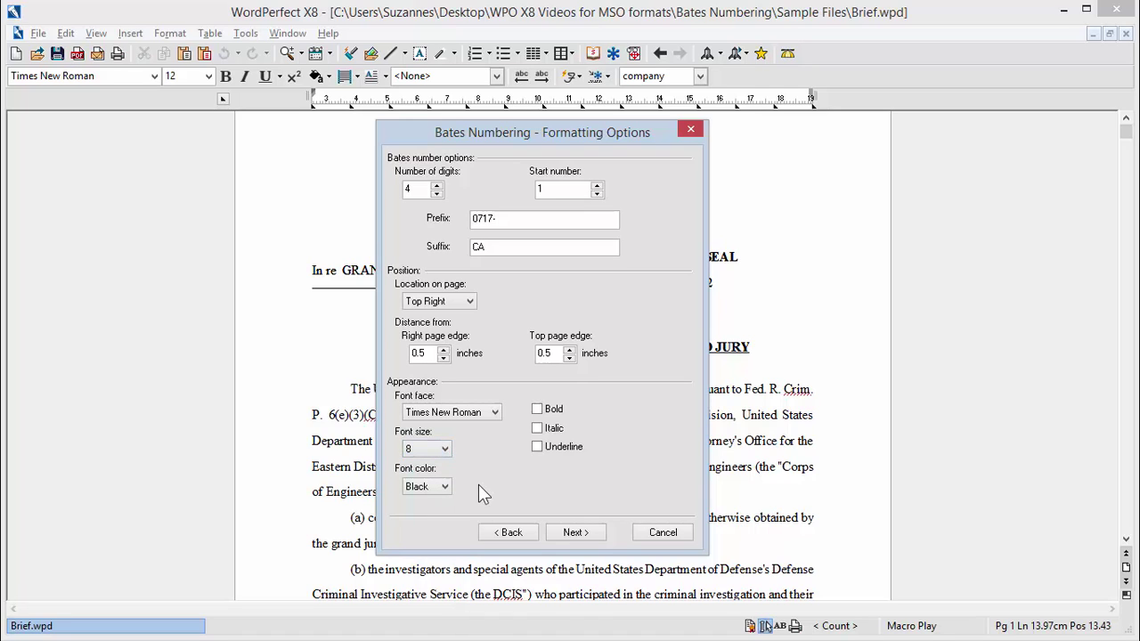
# Finish the numbering with output to the original folder under the original name, and check the Bates numbers on the pages
pyautogui.click(576, 532)
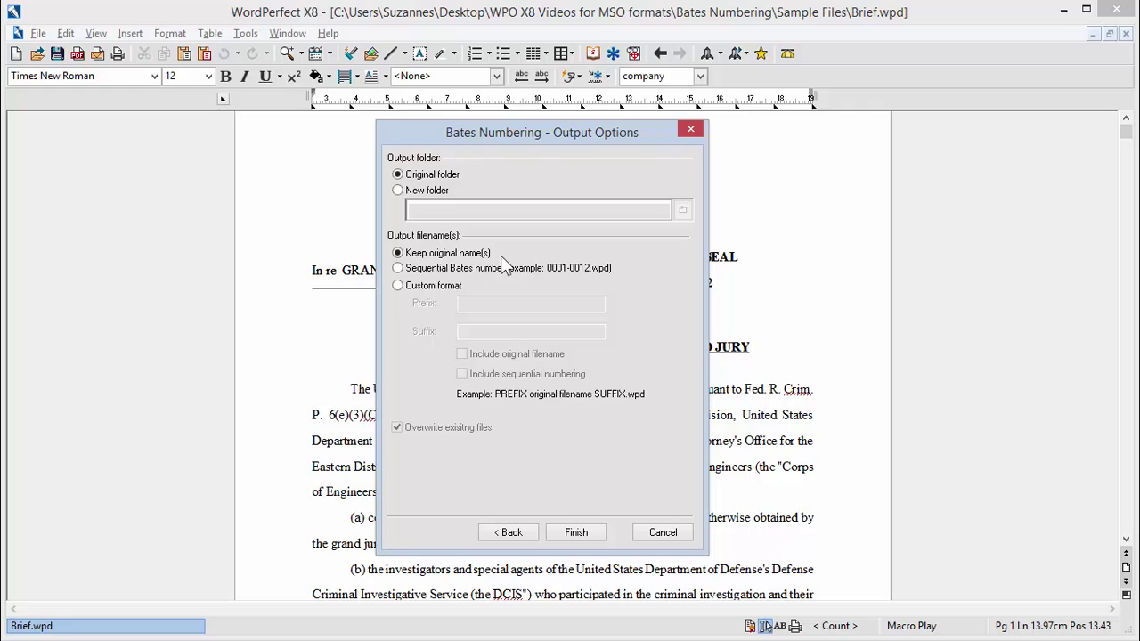
pyautogui.click(577, 532)
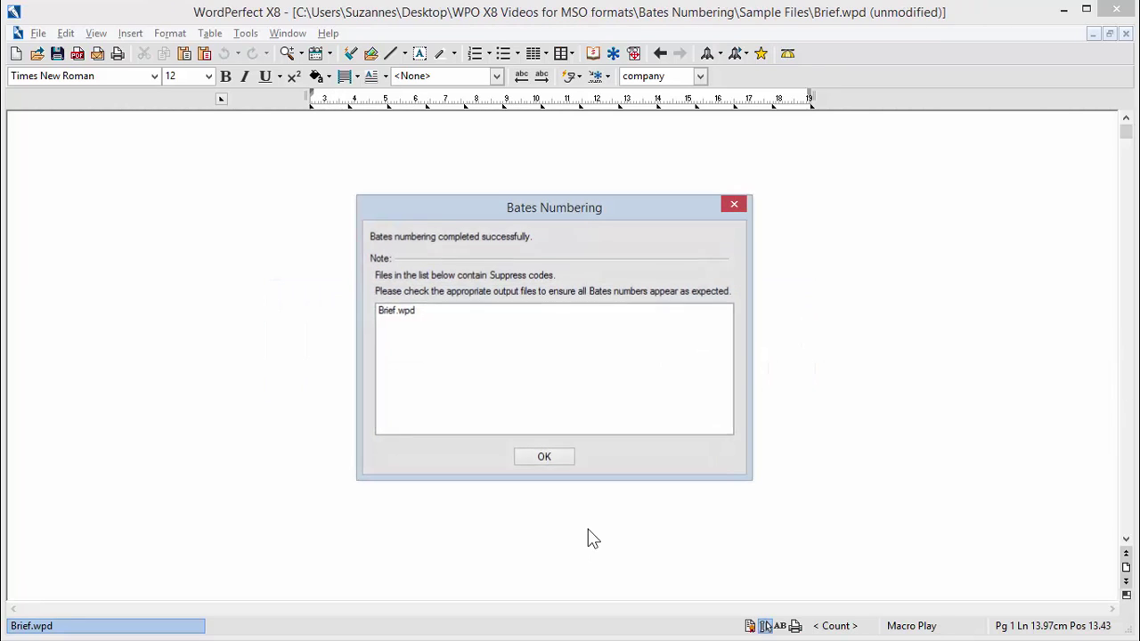
pyautogui.click(544, 457)
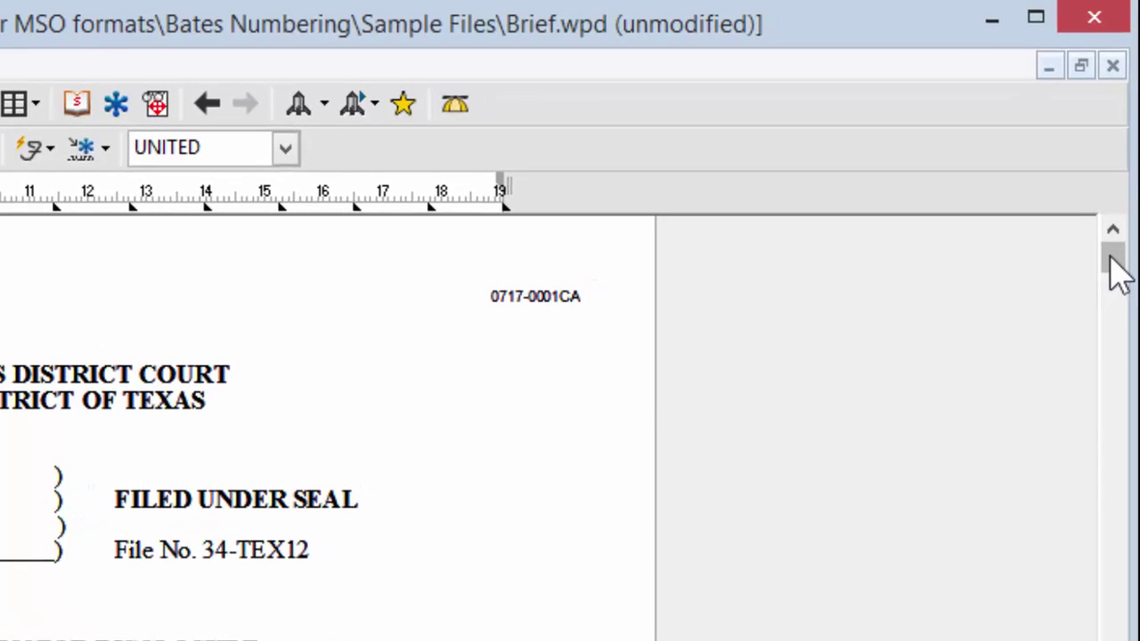
pyautogui.moveTo(1111, 258); pyautogui.dragTo(1122, 301)
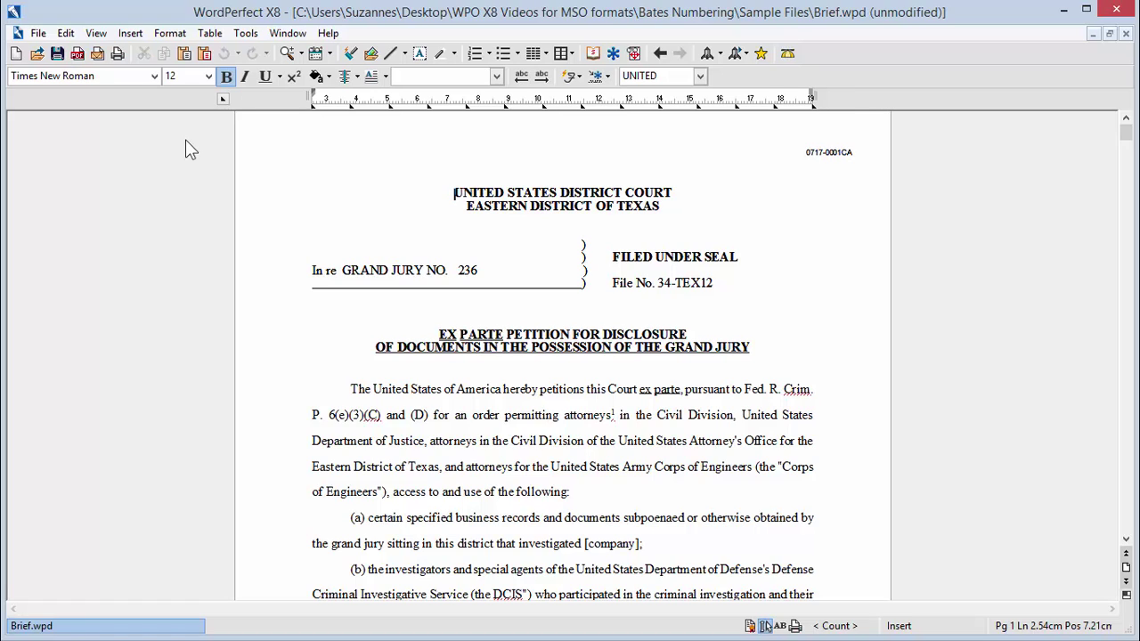
# Remove the Bates numbering from Brief.wpd
pyautogui.click(246, 34)
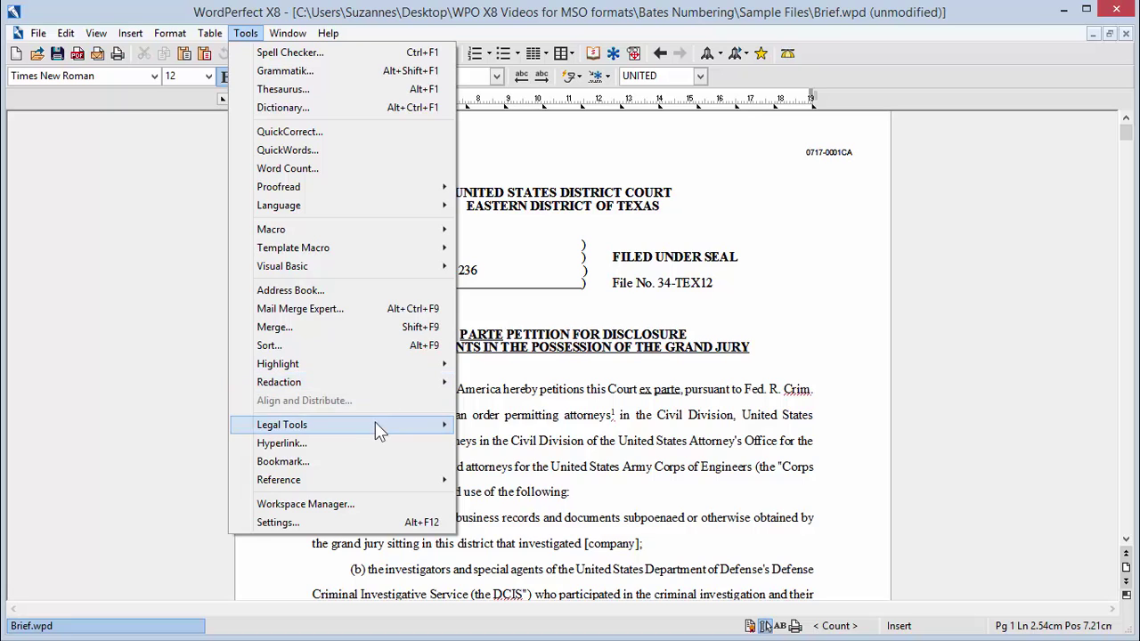
pyautogui.moveTo(375, 426)
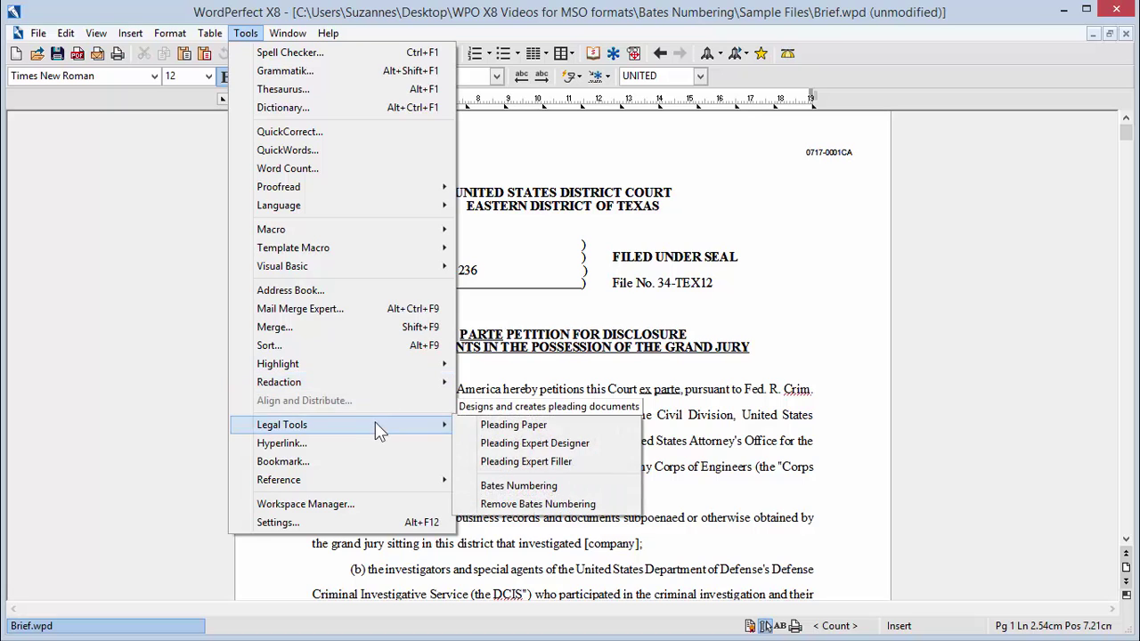
pyautogui.click(514, 506)
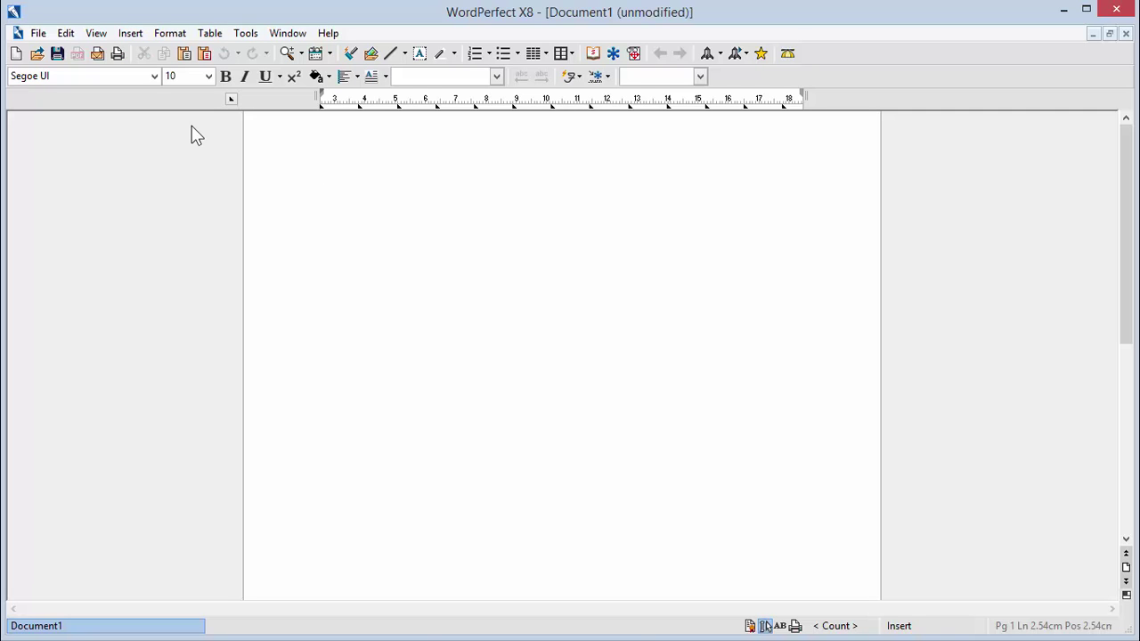
# Start Bates numbering for a folder collection and select the Sample Files folder inside Bates Numbering
pyautogui.click(246, 33)
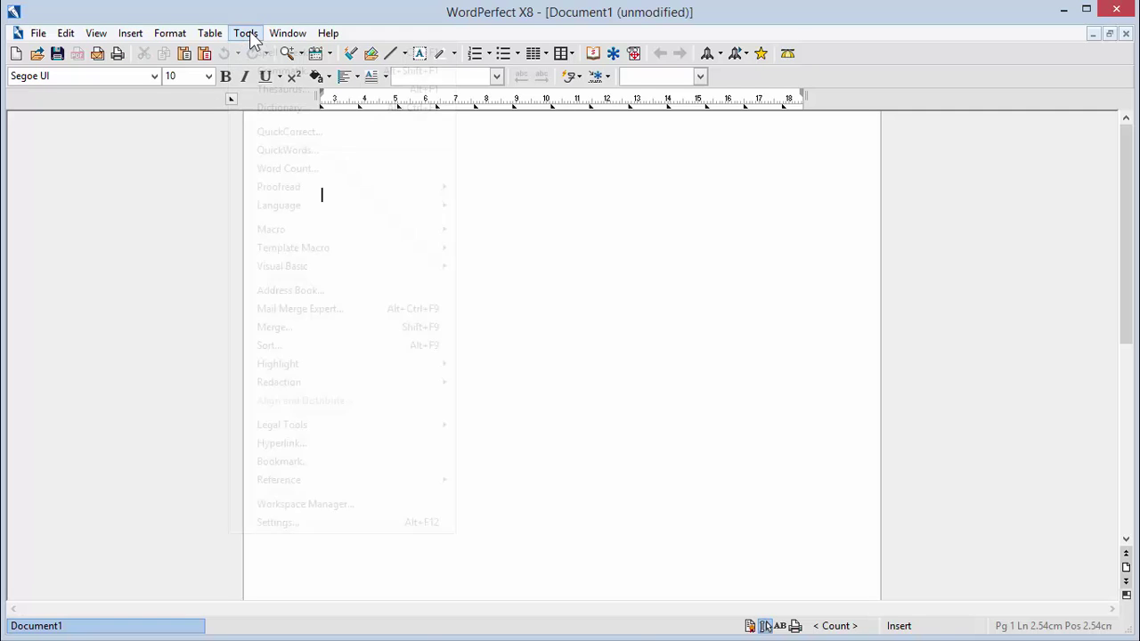
pyautogui.moveTo(322, 426)
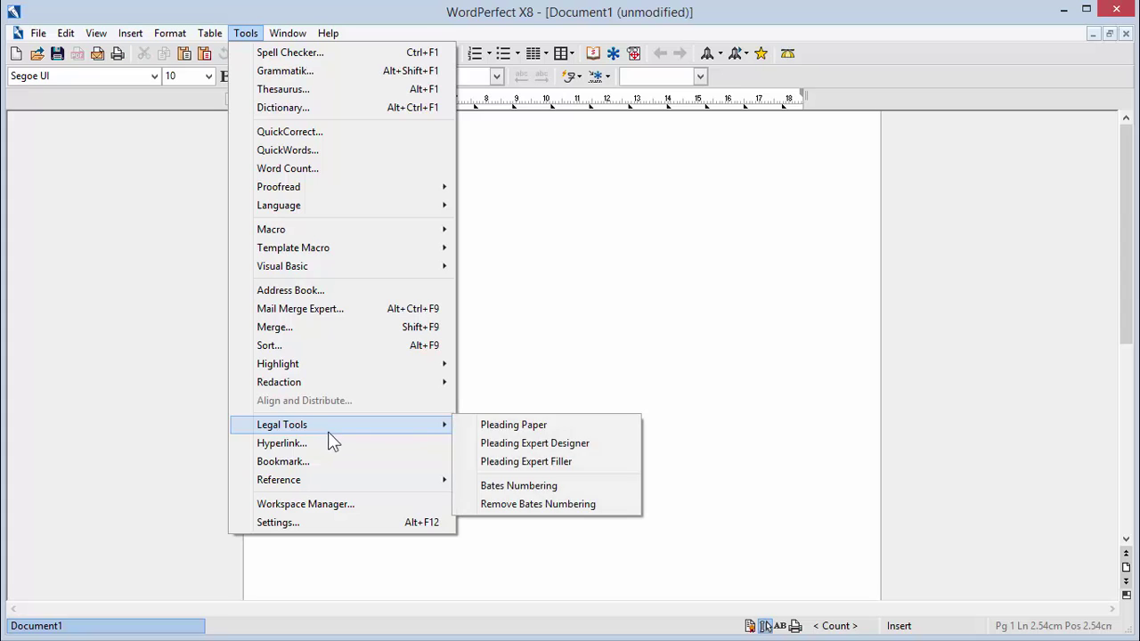
pyautogui.click(534, 489)
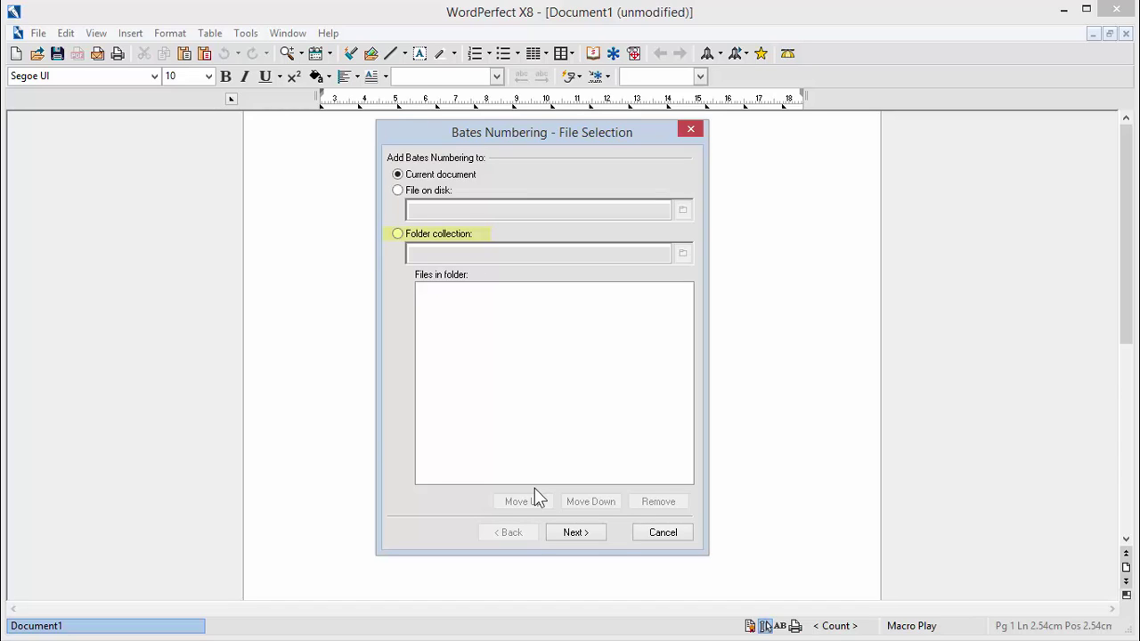
pyautogui.click(397, 234)
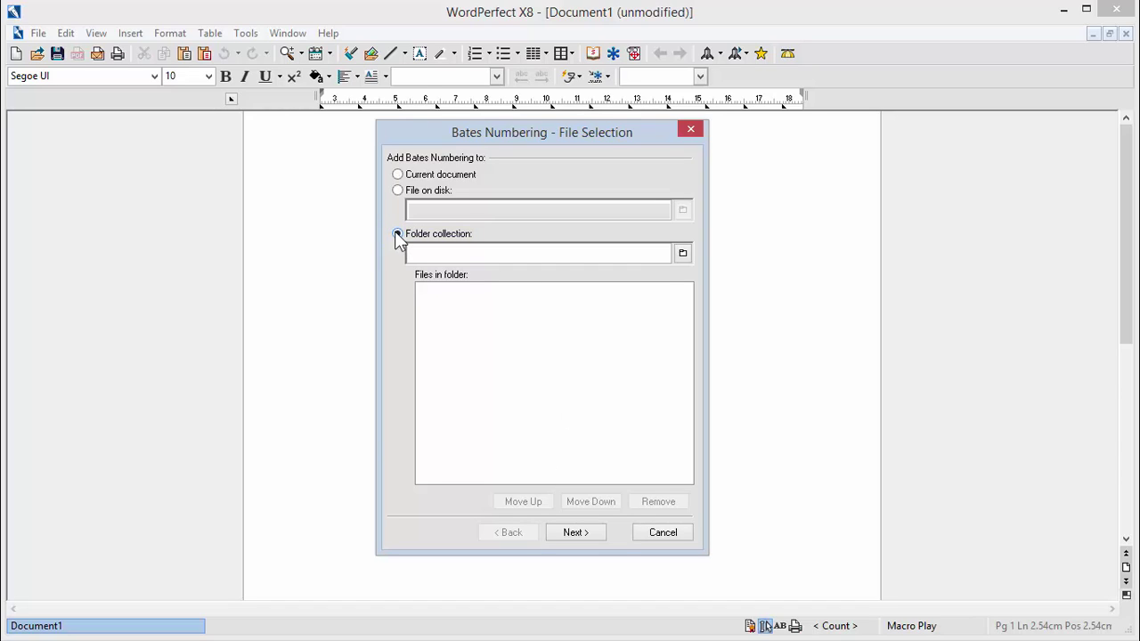
pyautogui.click(683, 255)
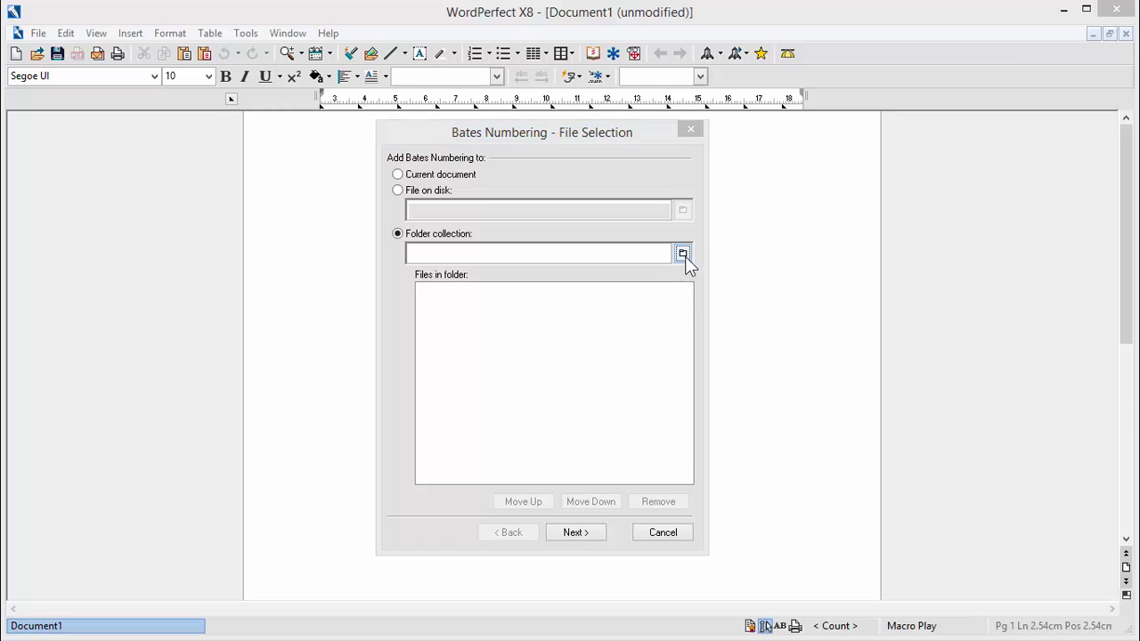
pyautogui.click(395, 447)
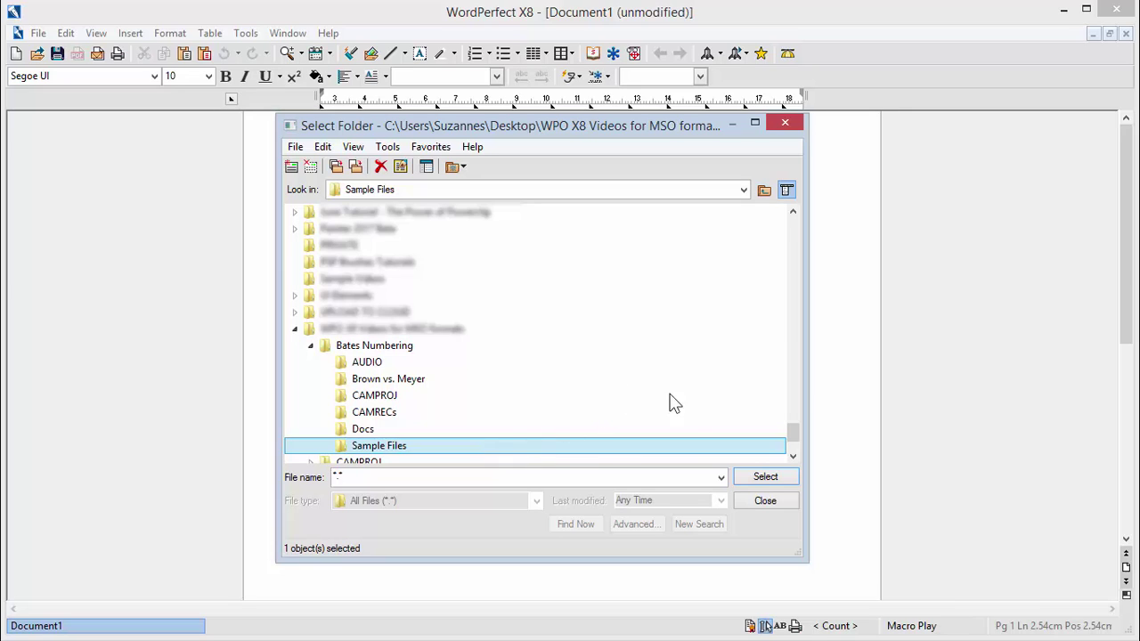
pyautogui.click(762, 476)
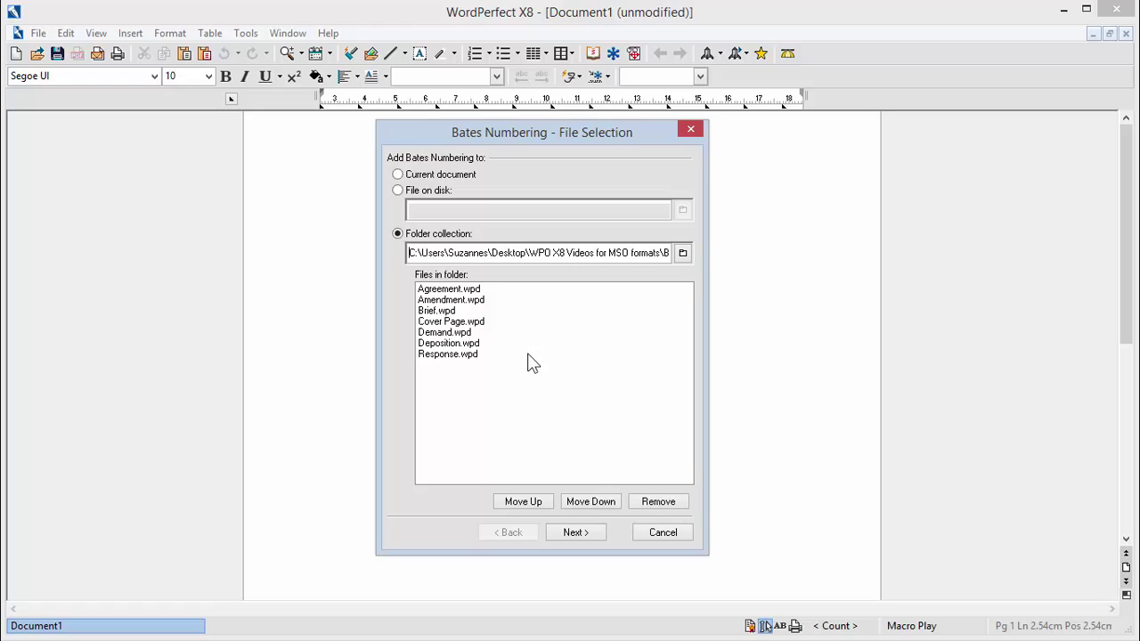
# Move Cover Page.wpd to the first place in the list of files to number
pyautogui.click(488, 322)
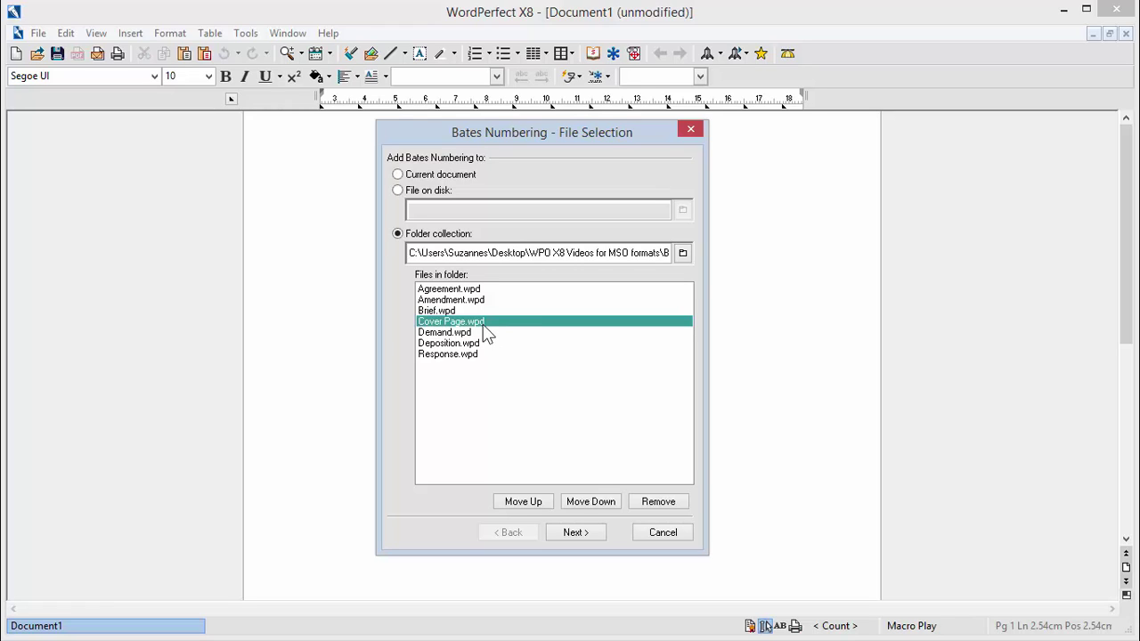
pyautogui.click(526, 501)
pyautogui.click(525, 501)
pyautogui.click(525, 501)
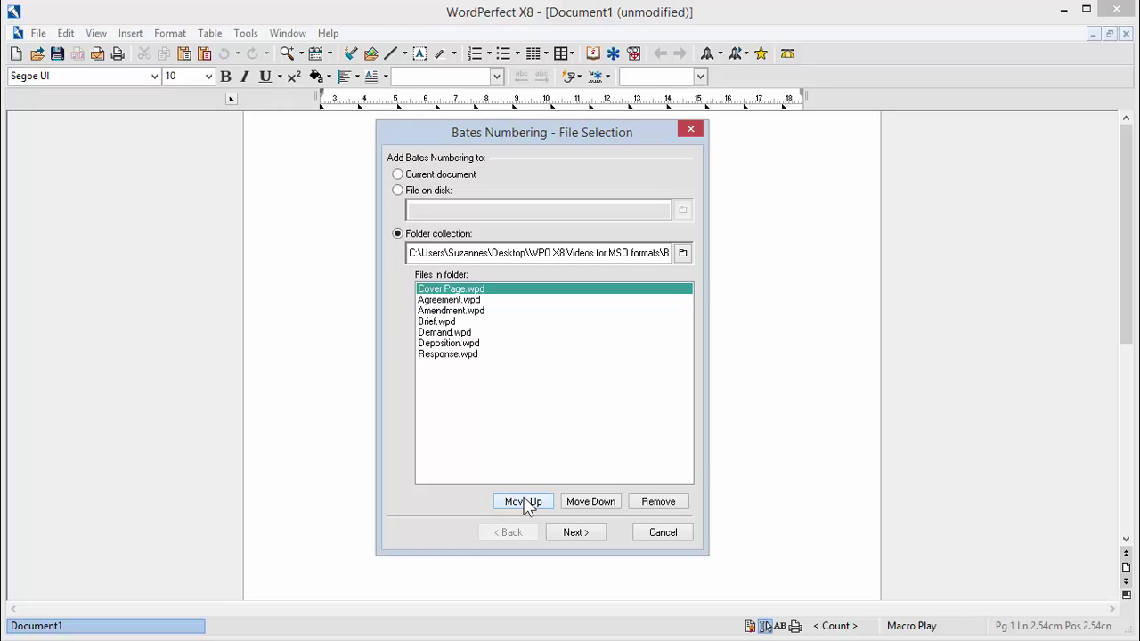
# Move Deposition.wpd up to second place, directly after Cover Page.wpd
pyautogui.click(463, 344)
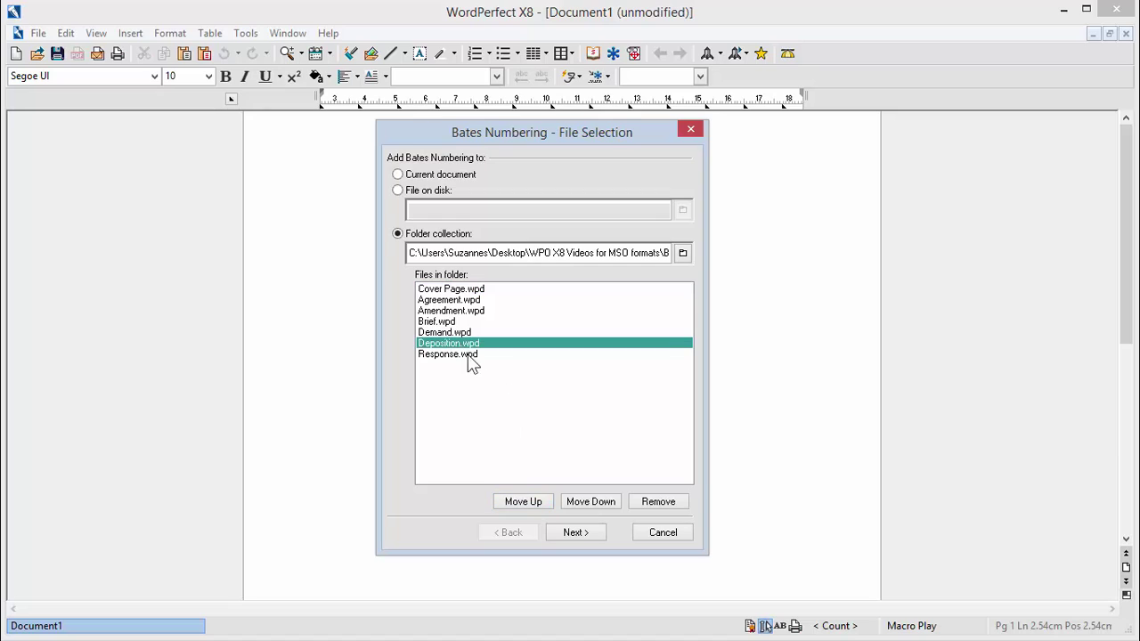
pyautogui.click(551, 502)
pyautogui.click(551, 502)
pyautogui.click(551, 502)
pyautogui.click(551, 502)
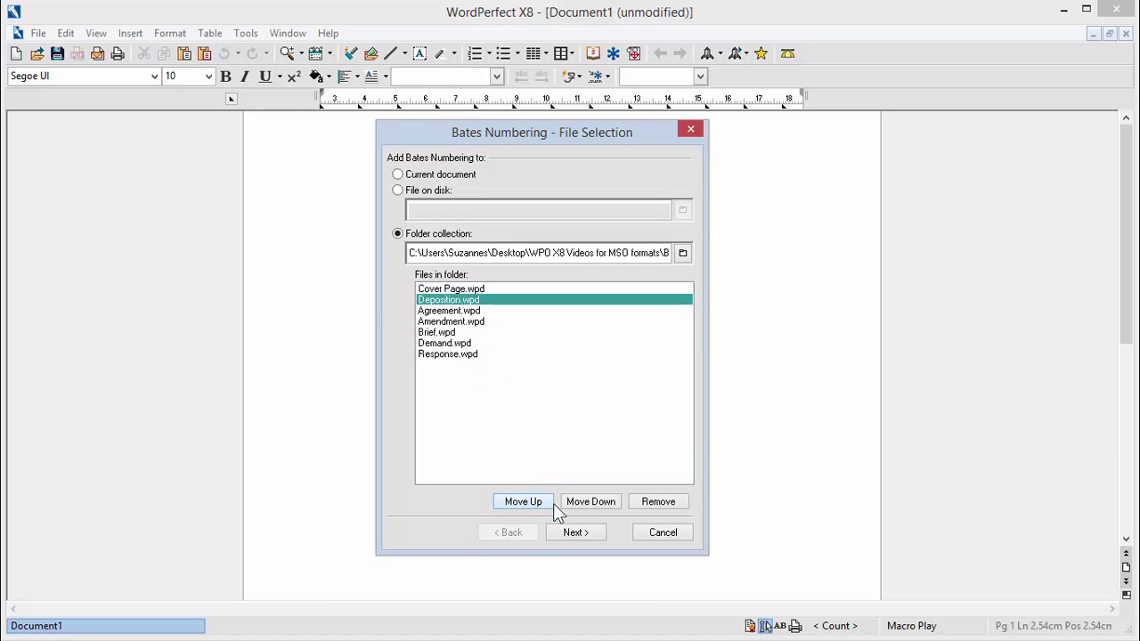
# Move Demand.wpd up to third place, after Deposition.wpd, and continue to the formatting options
pyautogui.click(445, 343)
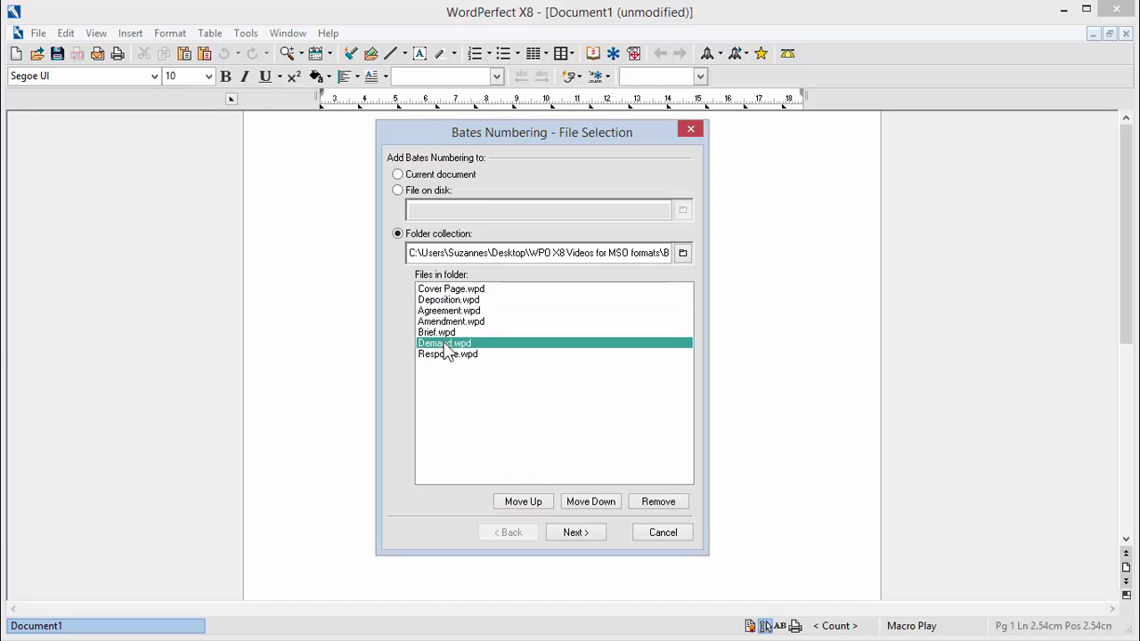
pyautogui.click(529, 501)
pyautogui.click(529, 502)
pyautogui.click(529, 501)
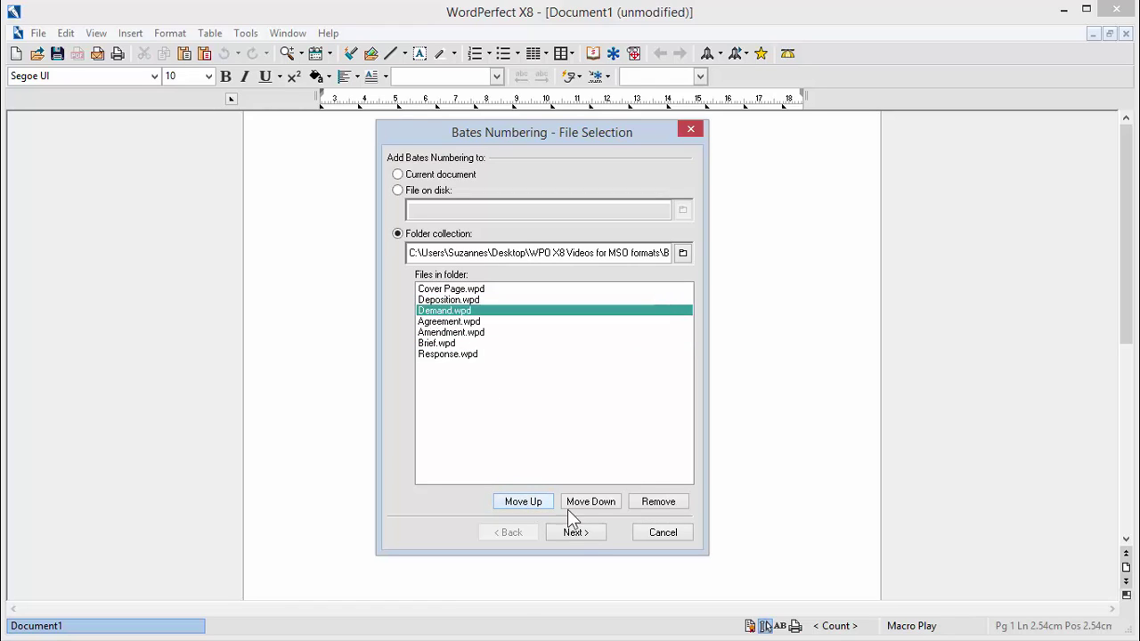
pyautogui.click(581, 533)
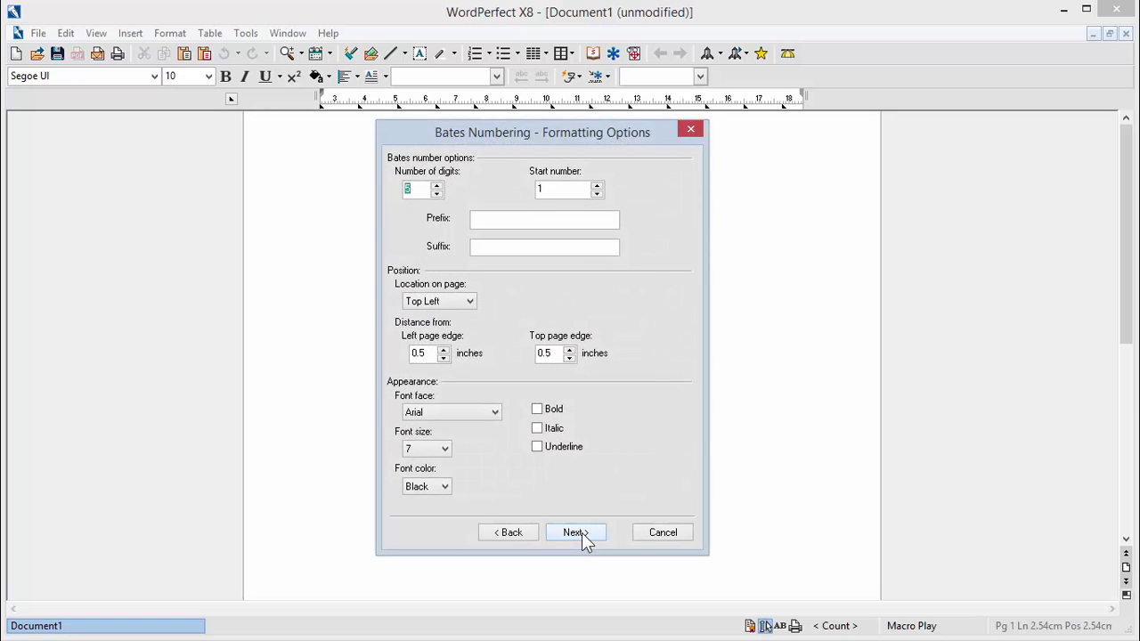
# Format the collection's Bates numbers with 4 digits, prefix 0716-, suffix TX and location Top Right, and continue to the output options
pyautogui.click(469, 303)
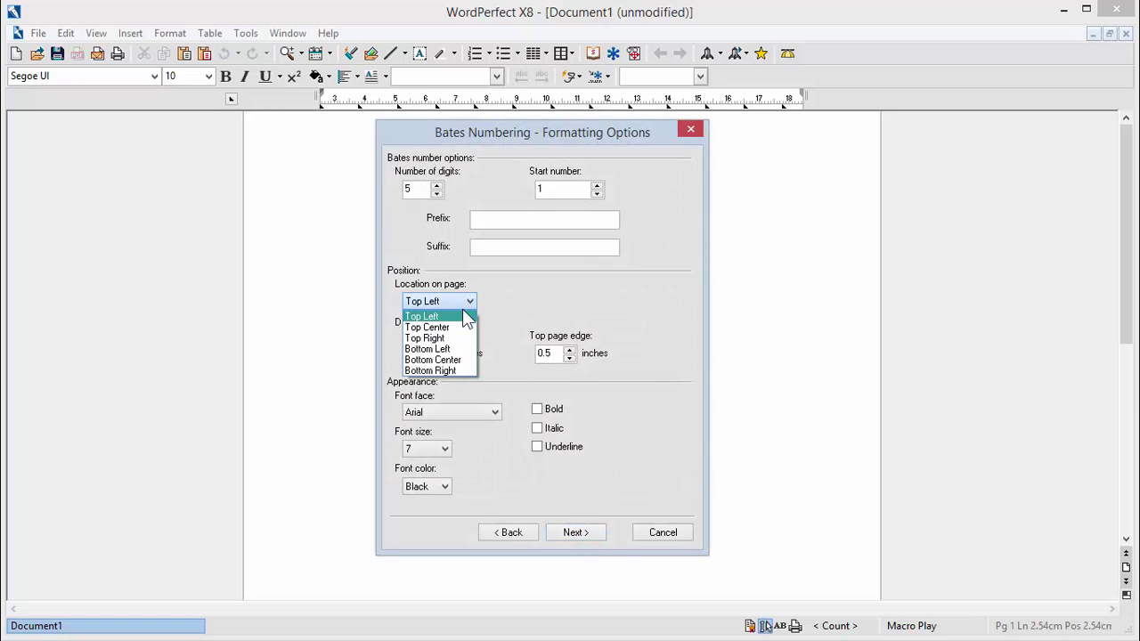
pyautogui.click(441, 328)
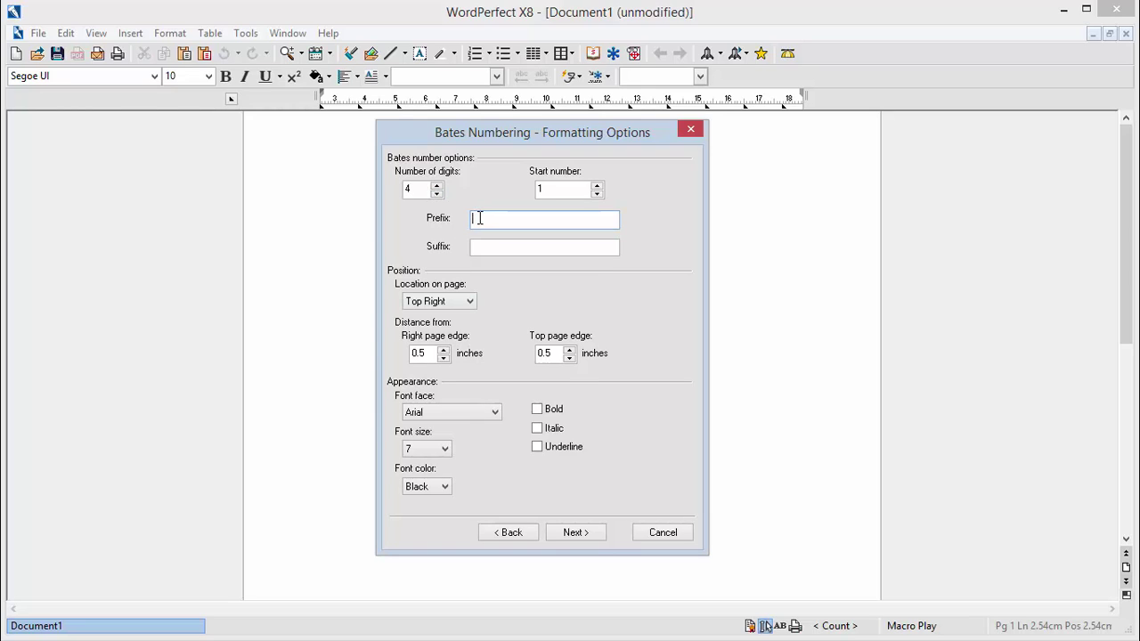
pyautogui.write('0716-')
pyautogui.click(475, 246)
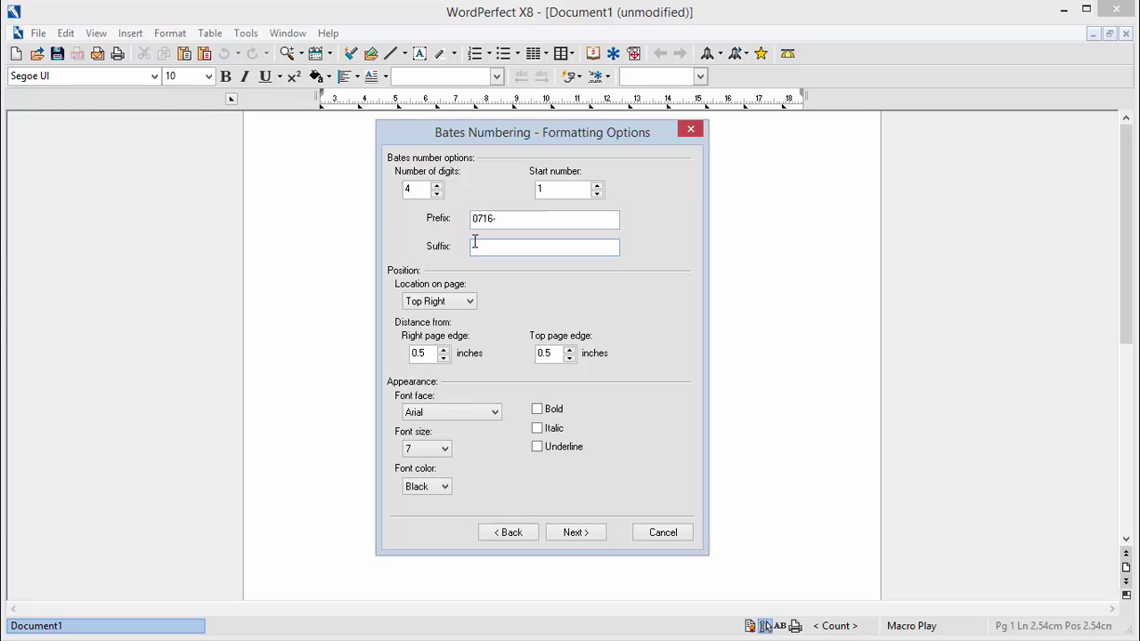
pyautogui.write('TX')
pyautogui.click(495, 412)
pyautogui.click(495, 413)
pyautogui.click(578, 530)
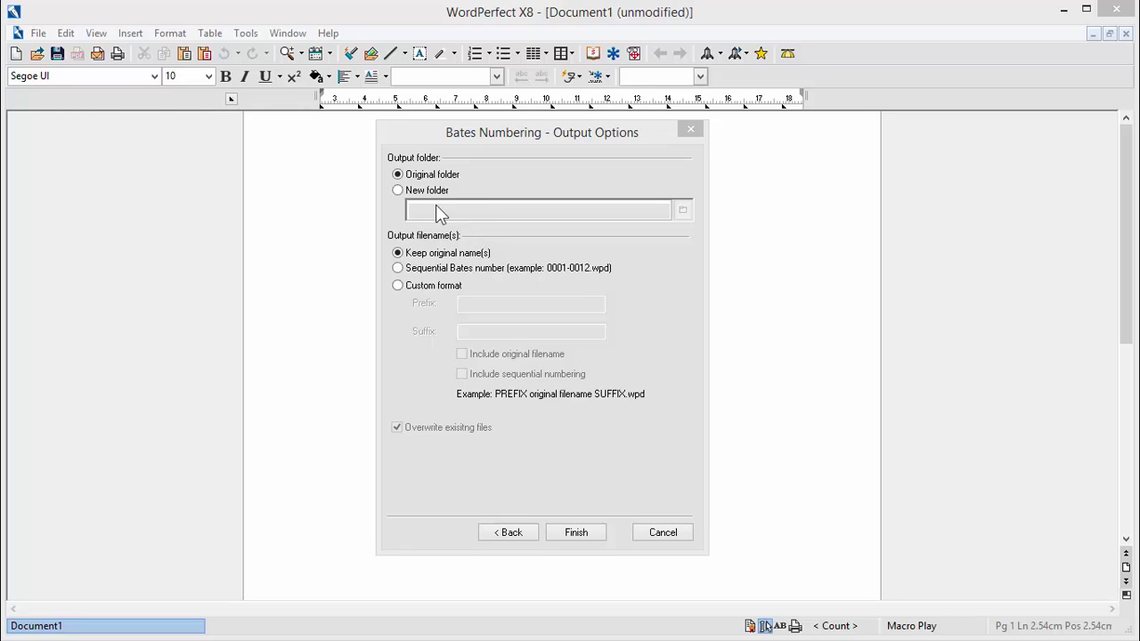
# Choose to save the numbered files to a new folder and name them by sequential Bates number
pyautogui.click(399, 191)
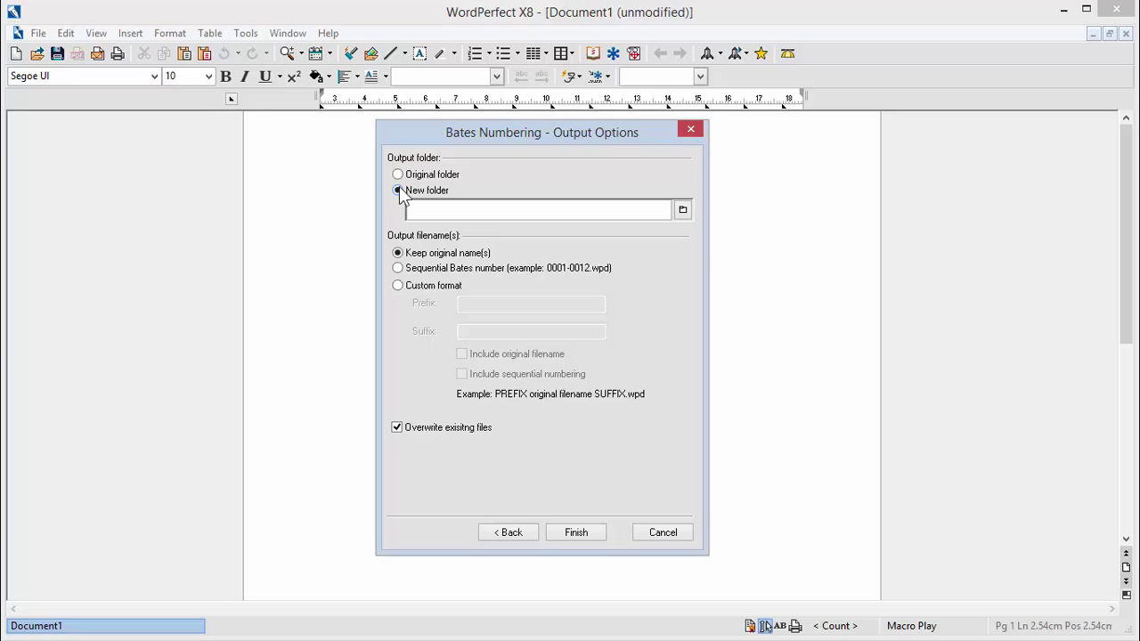
pyautogui.click(398, 269)
pyautogui.click(398, 287)
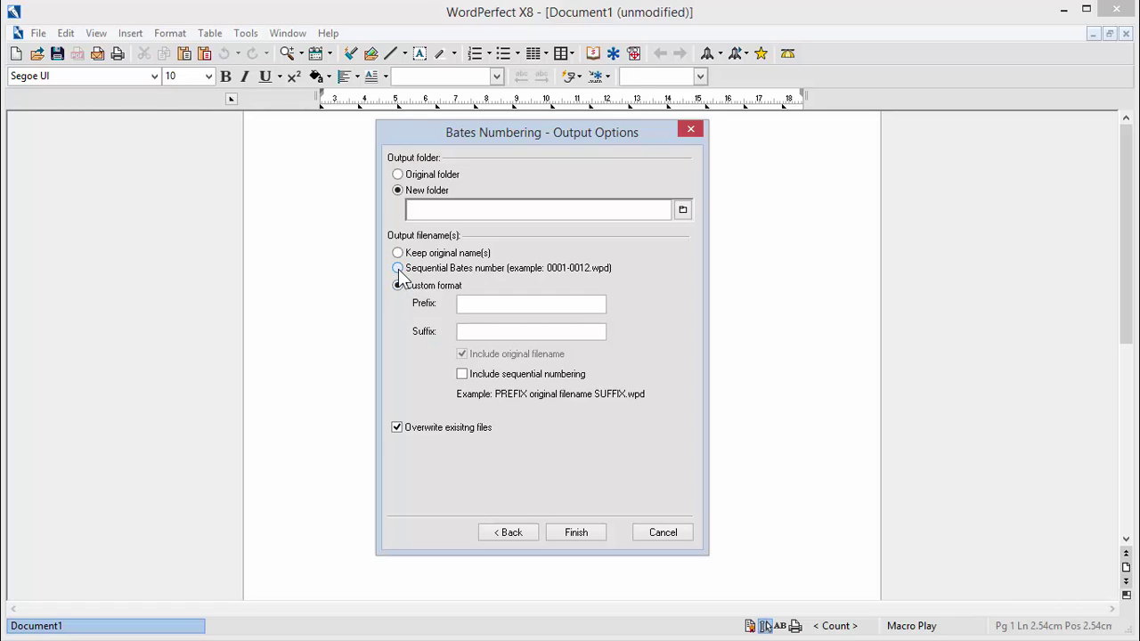
pyautogui.click(398, 269)
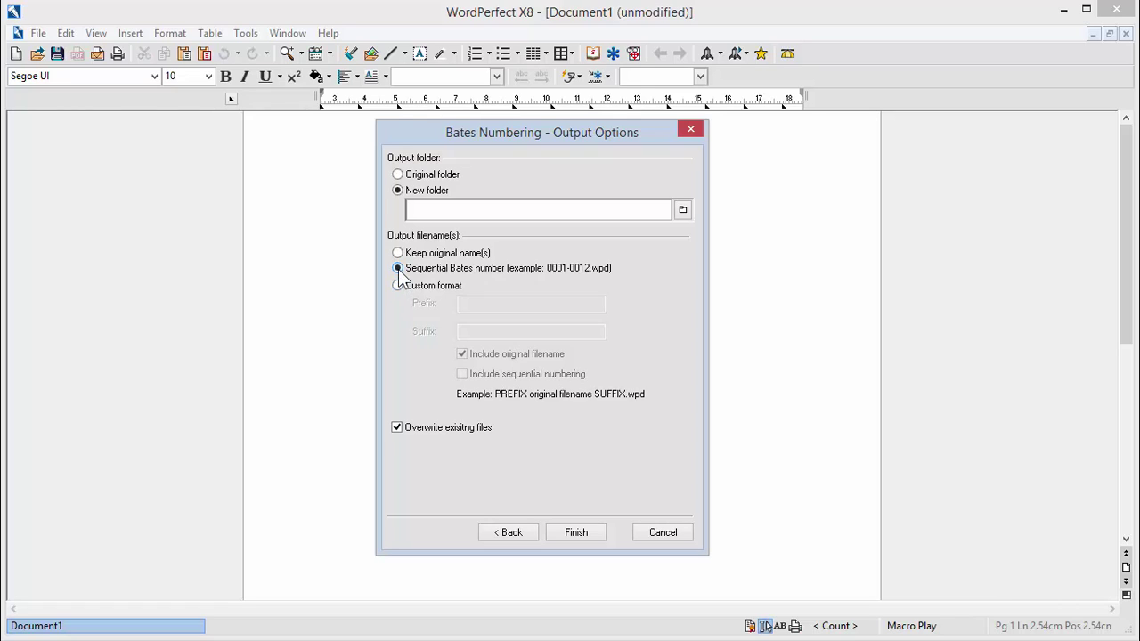
# Select the Brown vs. Meyer folder for the output, run the Bates numbering and dismiss the completion notice
pyautogui.click(683, 209)
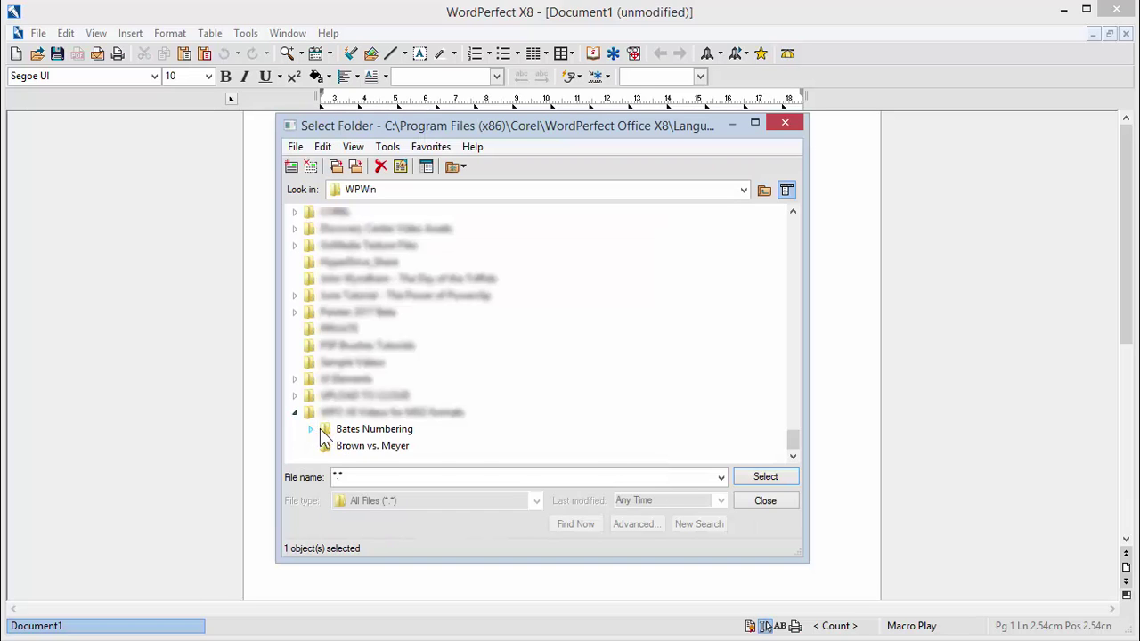
pyautogui.click(369, 449)
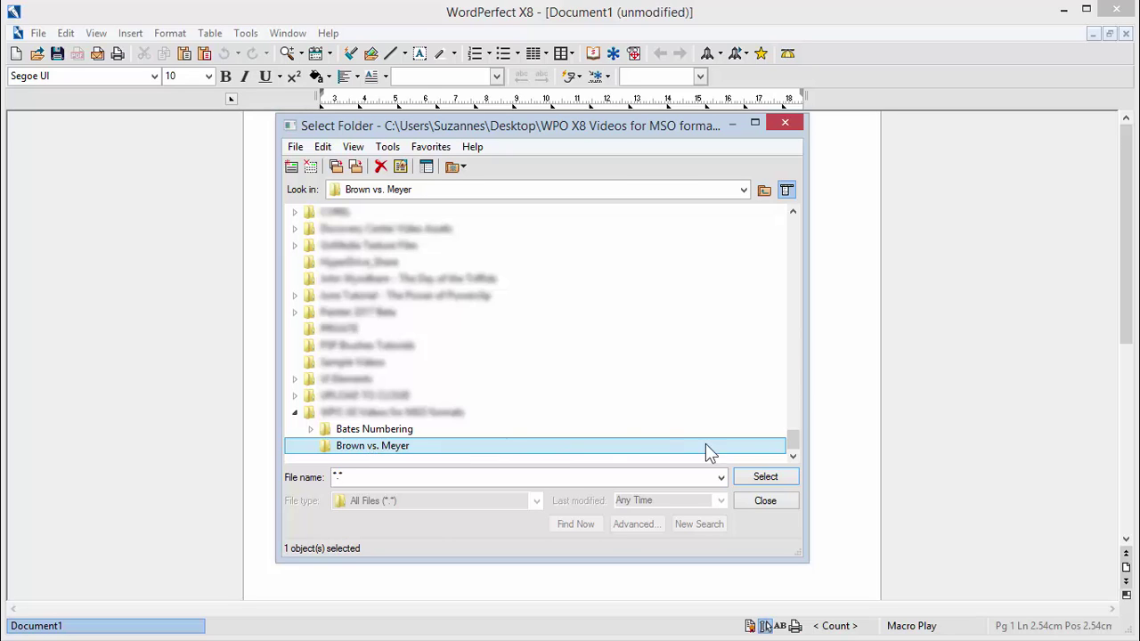
pyautogui.click(766, 476)
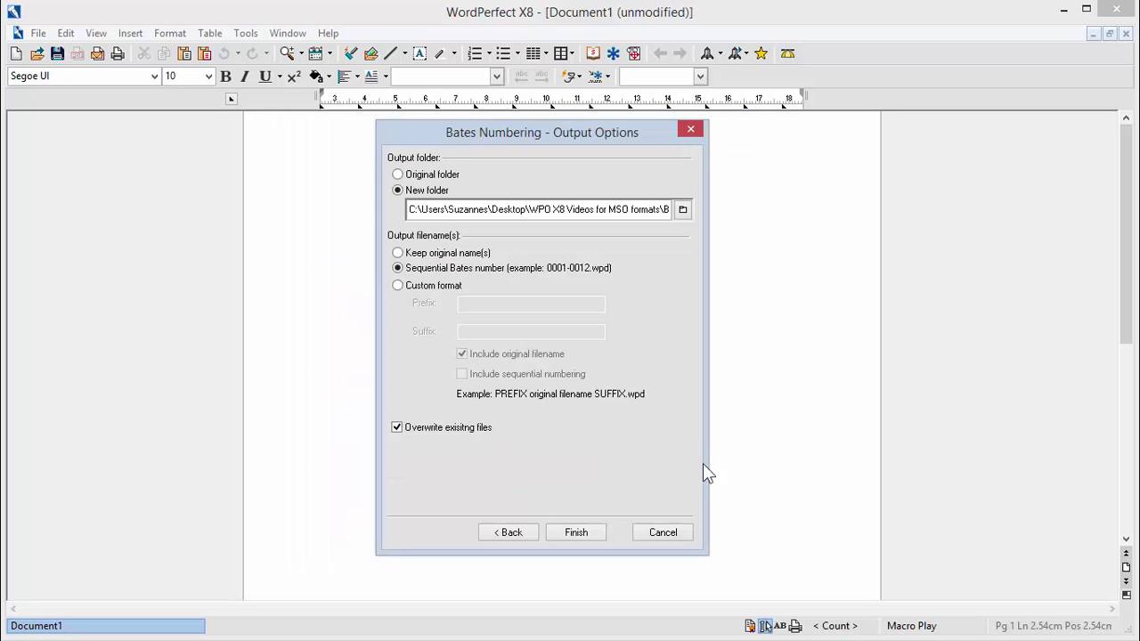
pyautogui.click(567, 533)
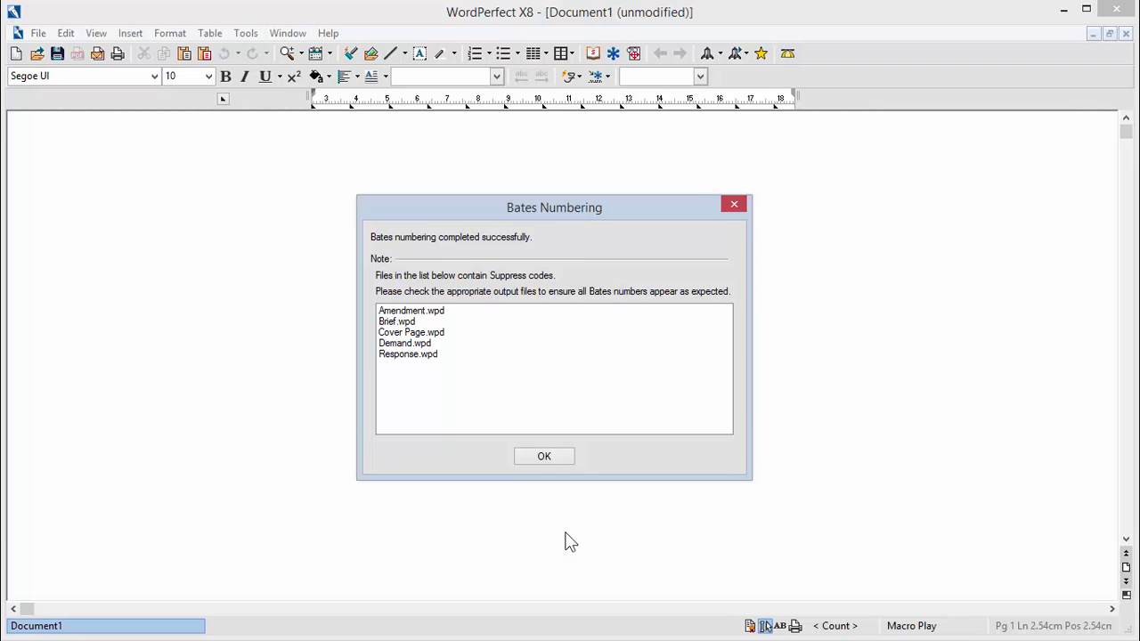
pyautogui.click(545, 457)
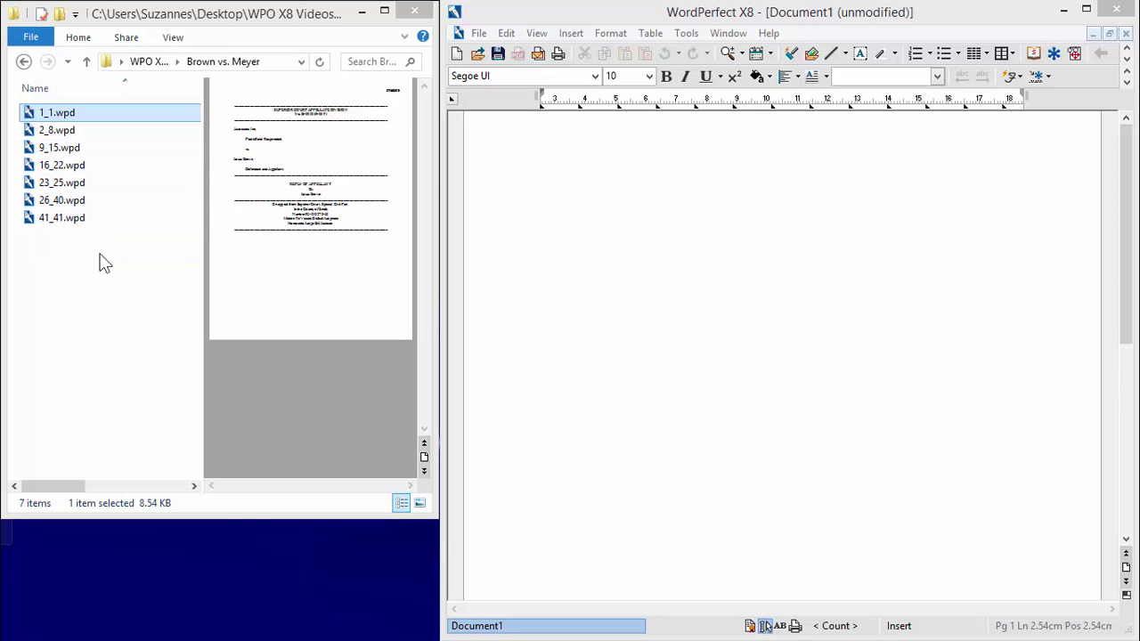
# Open 1_1.wpd and 2_8.wpd from the Brown vs. Meyer folder and check the Bates numbers on their pages
pyautogui.doubleClick(113, 122)
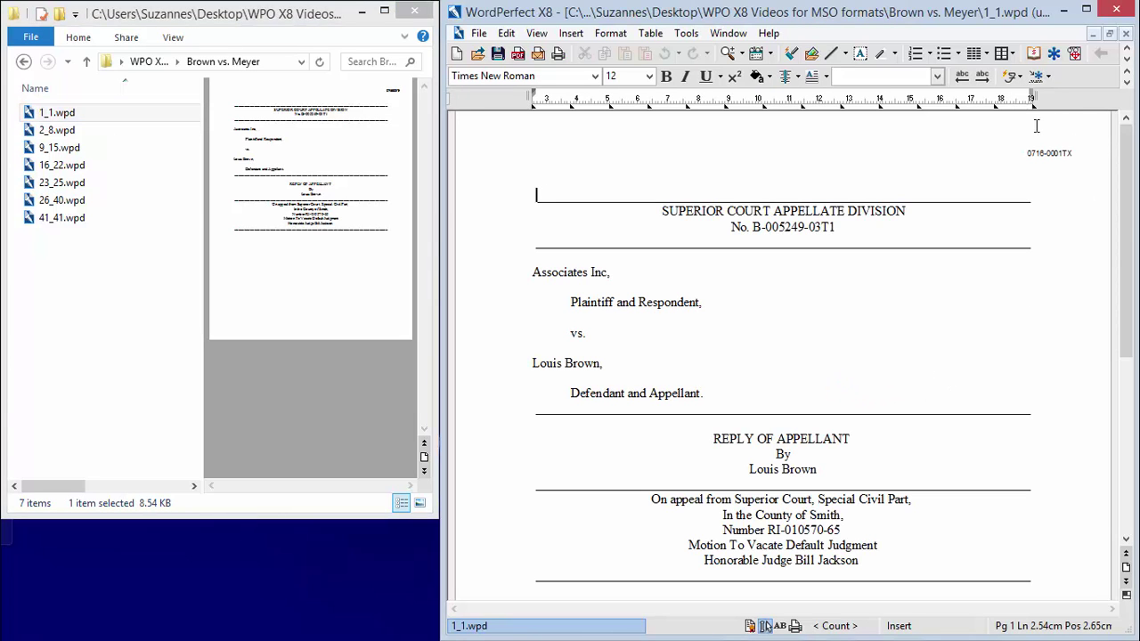
pyautogui.moveTo(1127, 190)
pyautogui.mouseDown()
pyautogui.moveTo(1129, 357)
pyautogui.moveTo(1135, 174)
pyautogui.mouseUp()
pyautogui.click(478, 53)
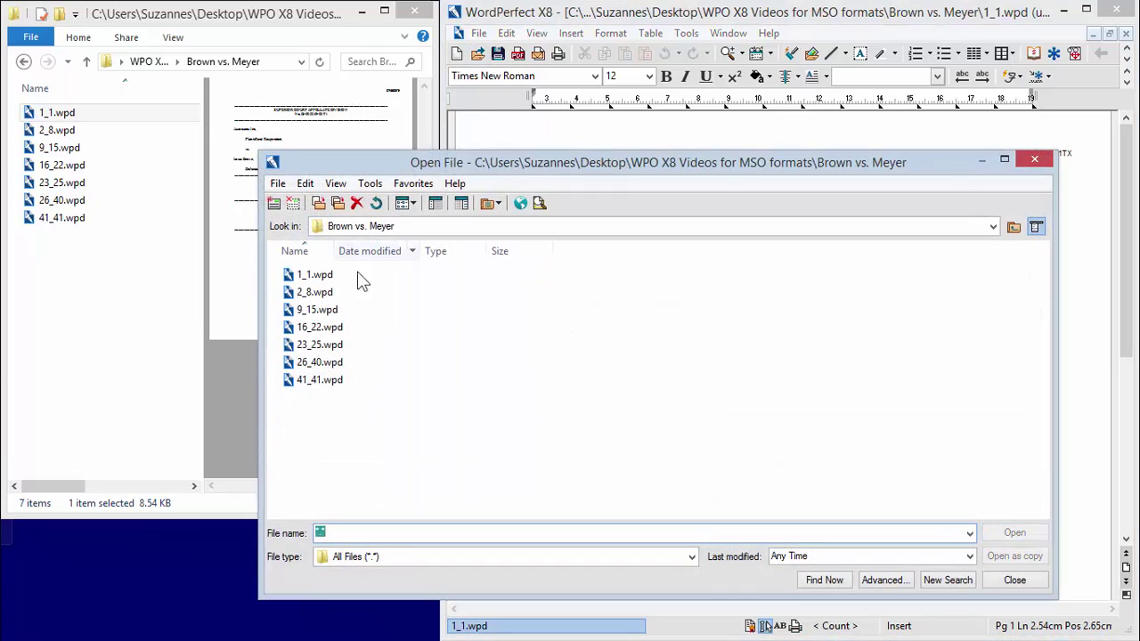
pyautogui.click(316, 294)
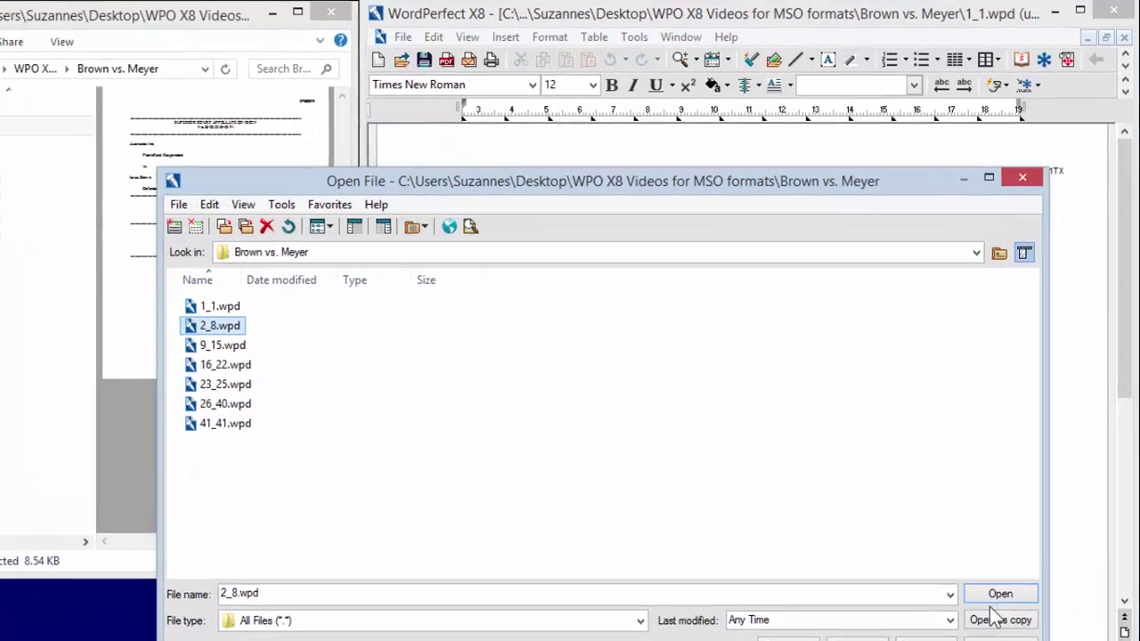
pyautogui.click(1014, 532)
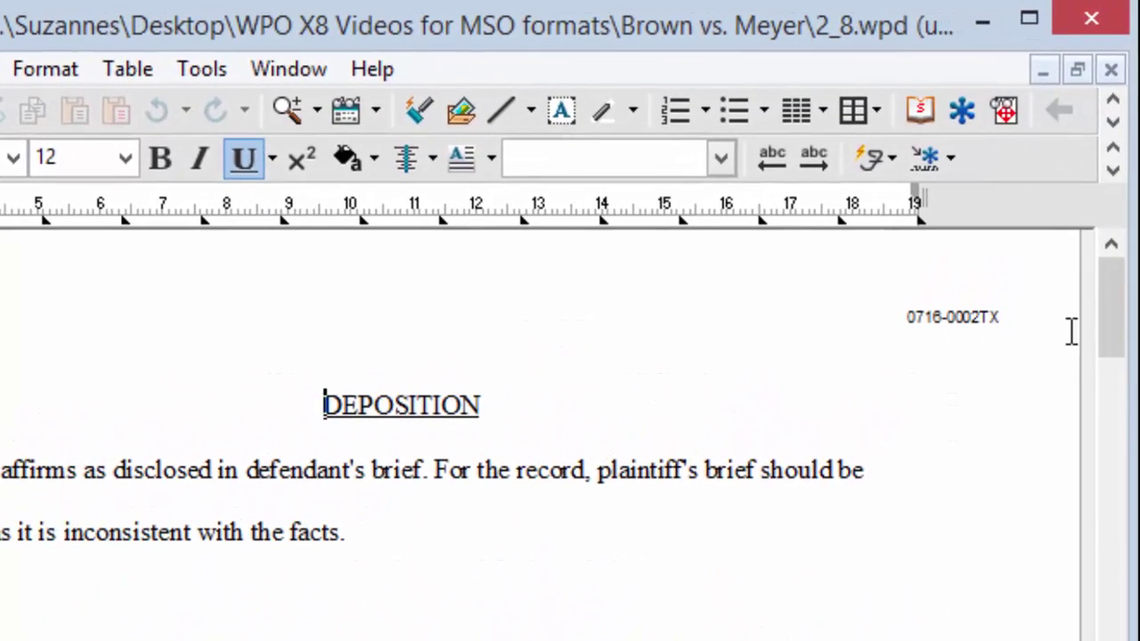
pyautogui.moveTo(1112, 318); pyautogui.dragTo(1095, 472)
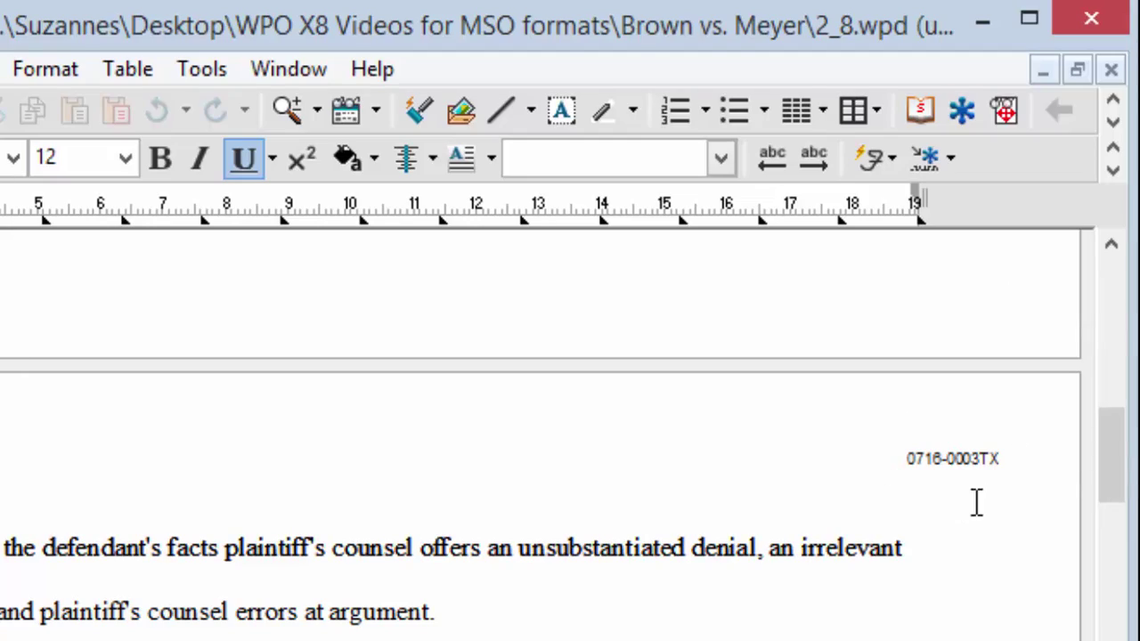